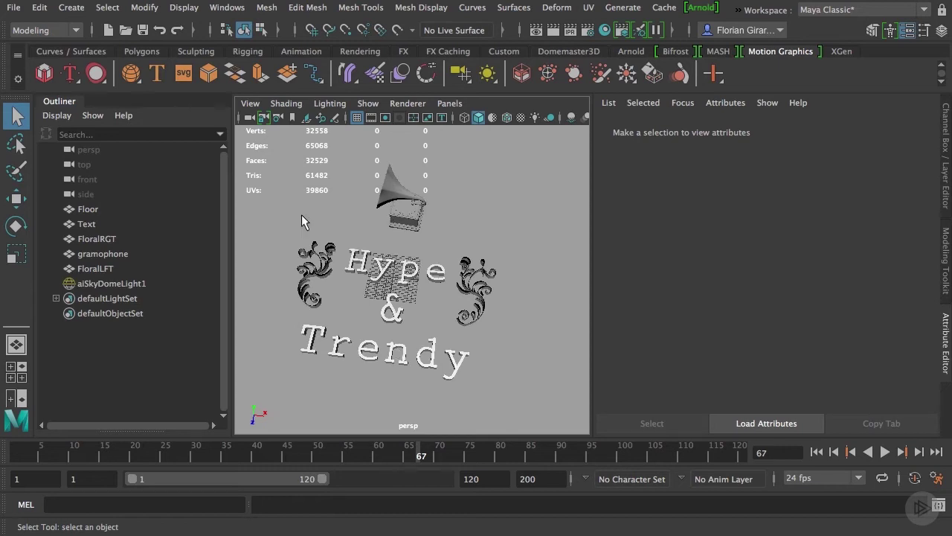
- Create a polygon cube at the scene origin
drag(273, 196, 514, 376)
click(454, 251)
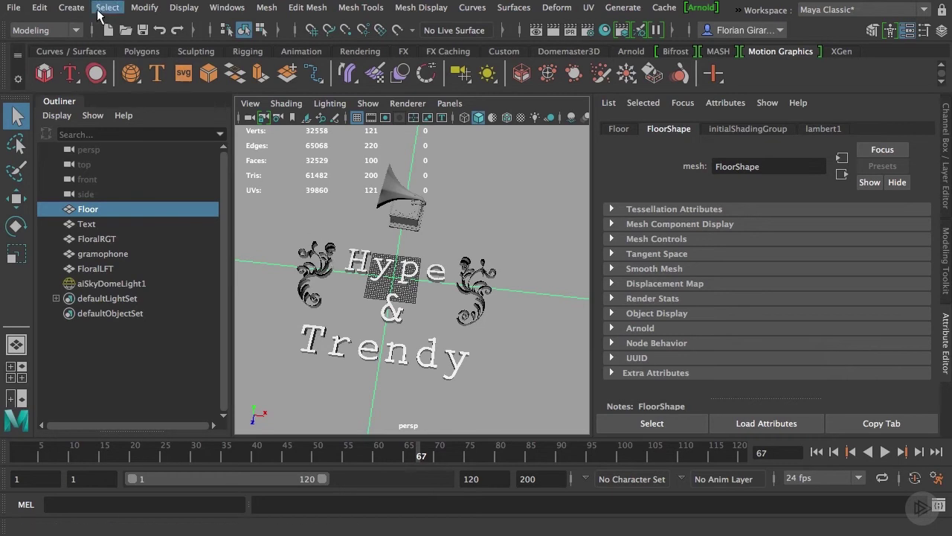
click(72, 8)
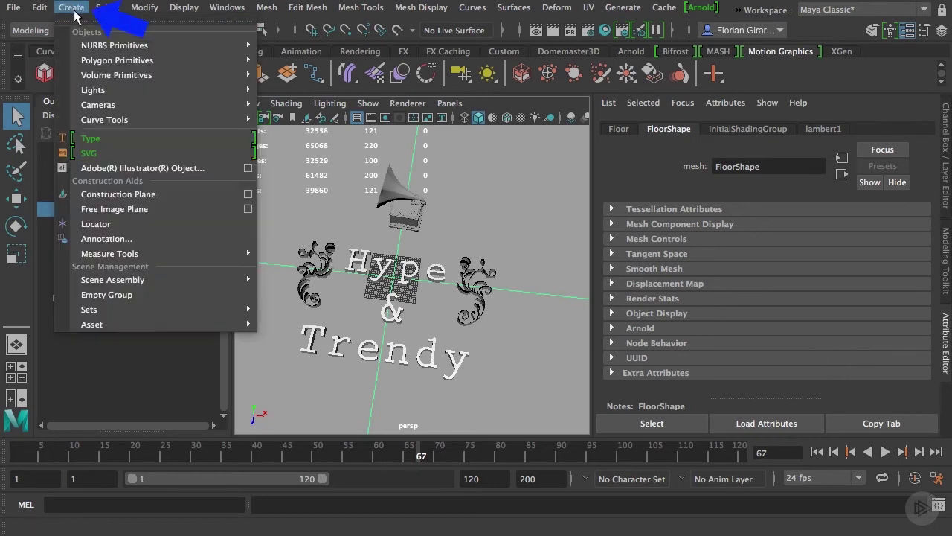
mouse_move(86, 60)
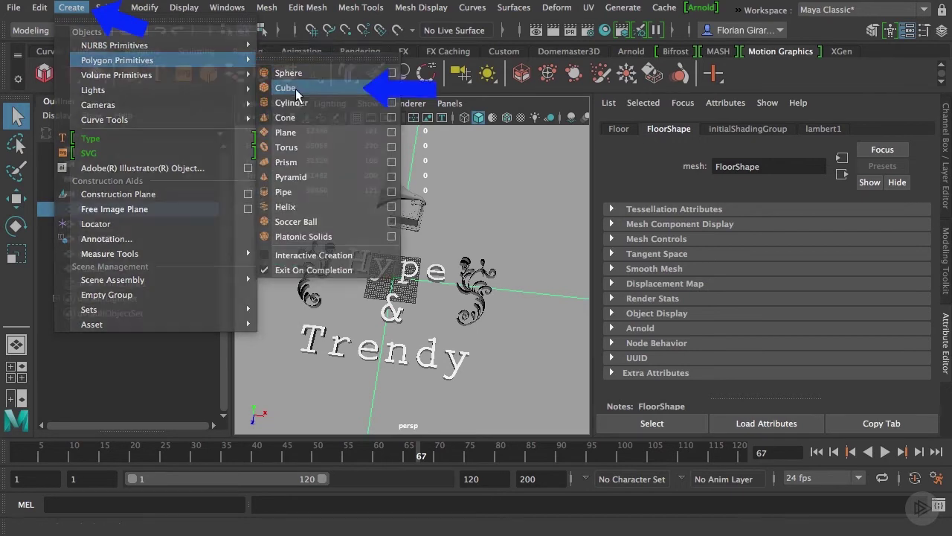
click(287, 87)
key(f)
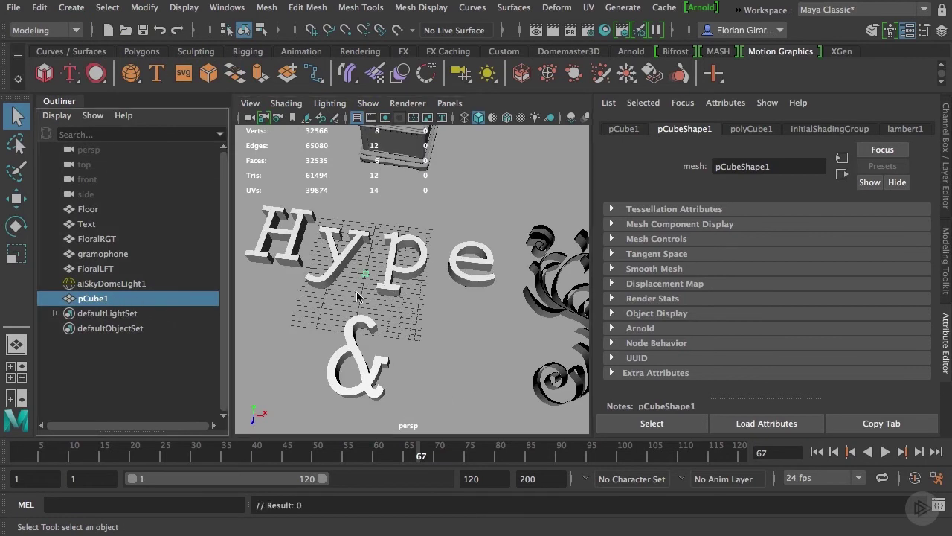
- Change to the Animation menu set and create a MASH network from the selected cube
click(49, 31)
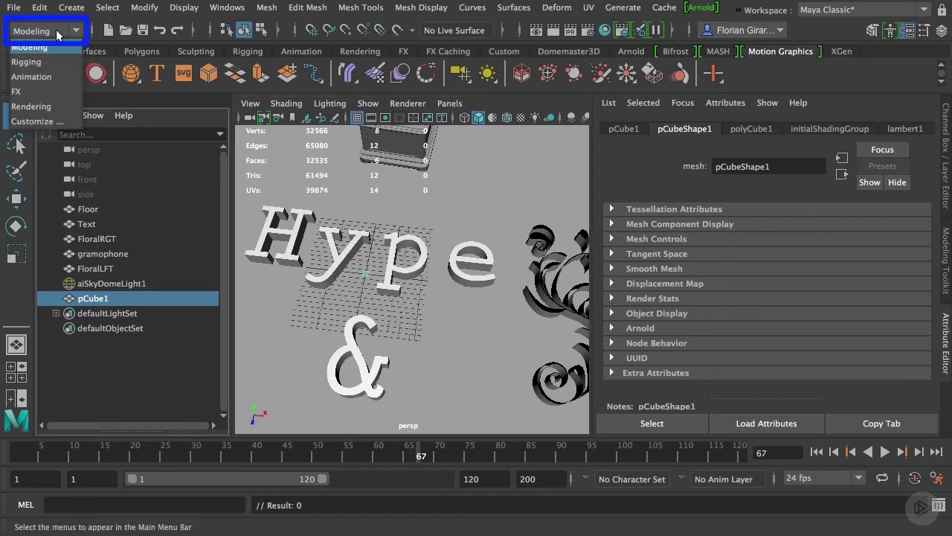
click(43, 77)
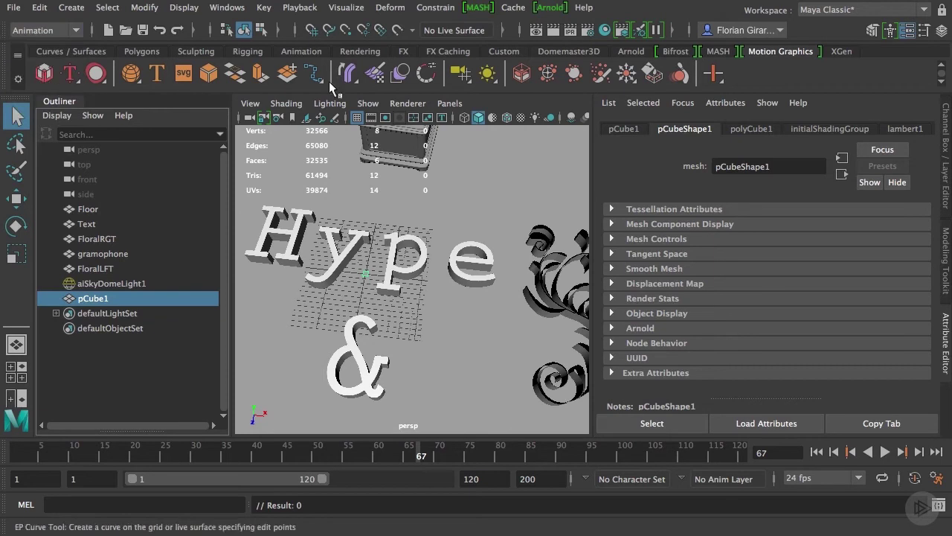
click(478, 10)
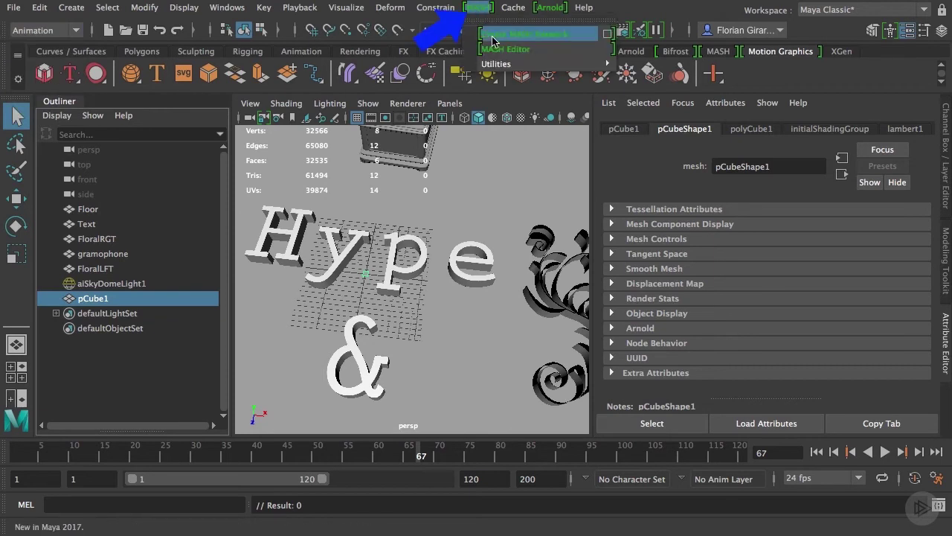
click(492, 37)
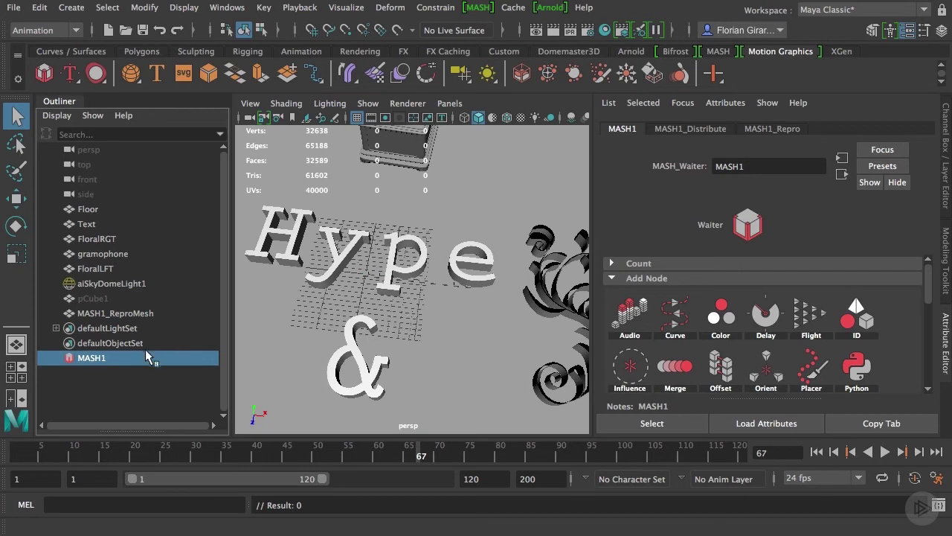
- Select the original cube, the MASH1 network and MASH1_ReproMesh in turn to examine what the network is made of
click(107, 299)
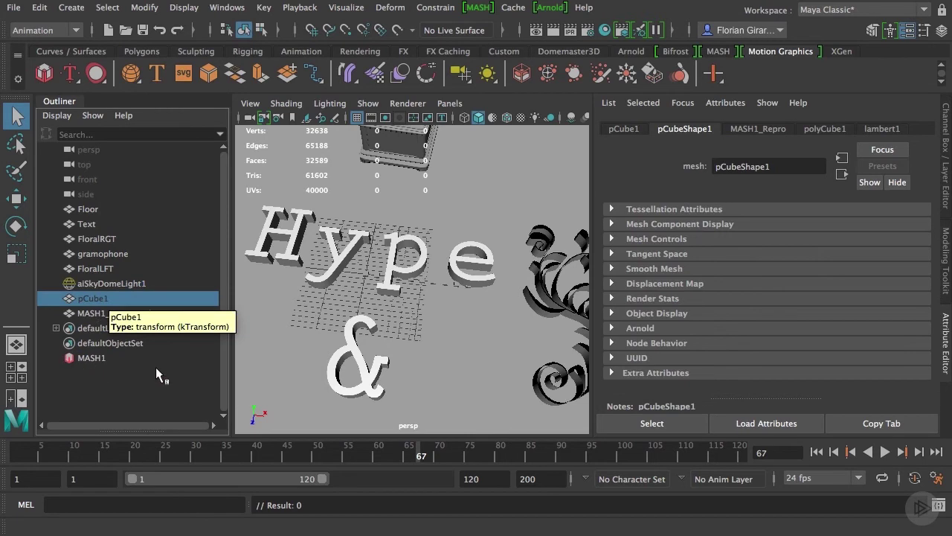
click(90, 357)
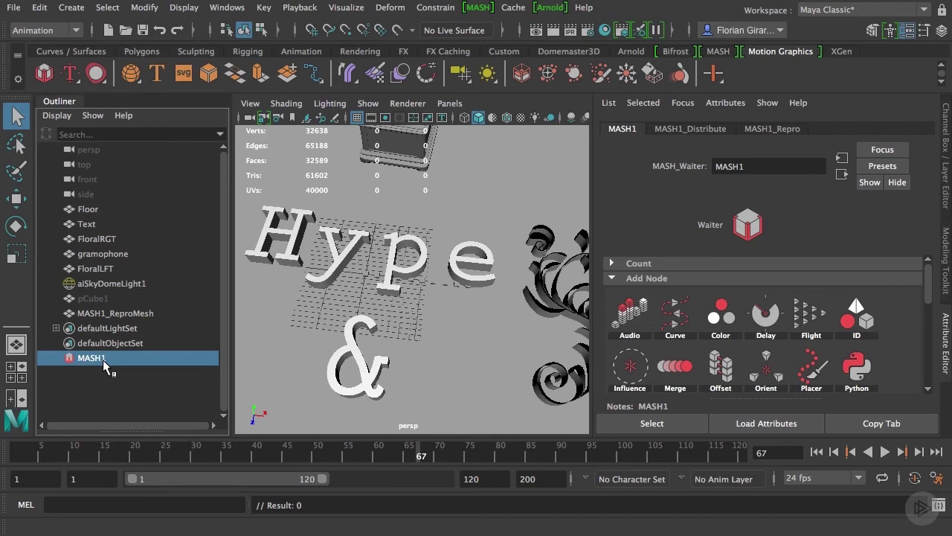
click(115, 313)
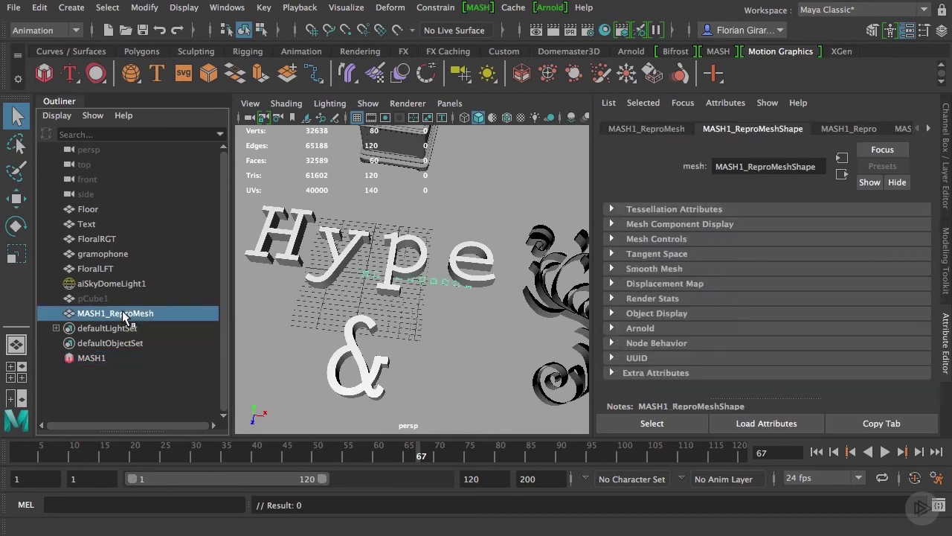
alt+drag(328, 322, 430, 330)
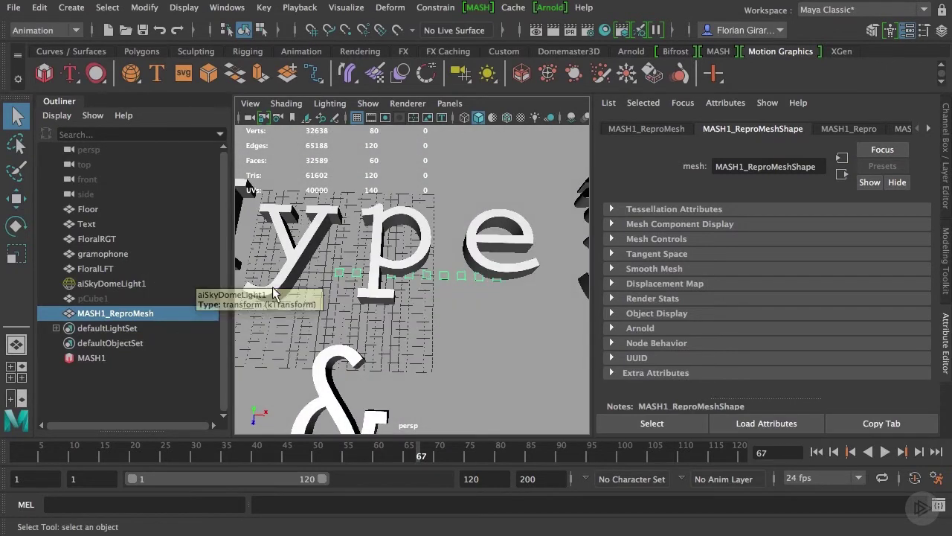
- Hide the Floor, Text, FloralRGT, gramophone and FloralLFT objects
click(89, 209)
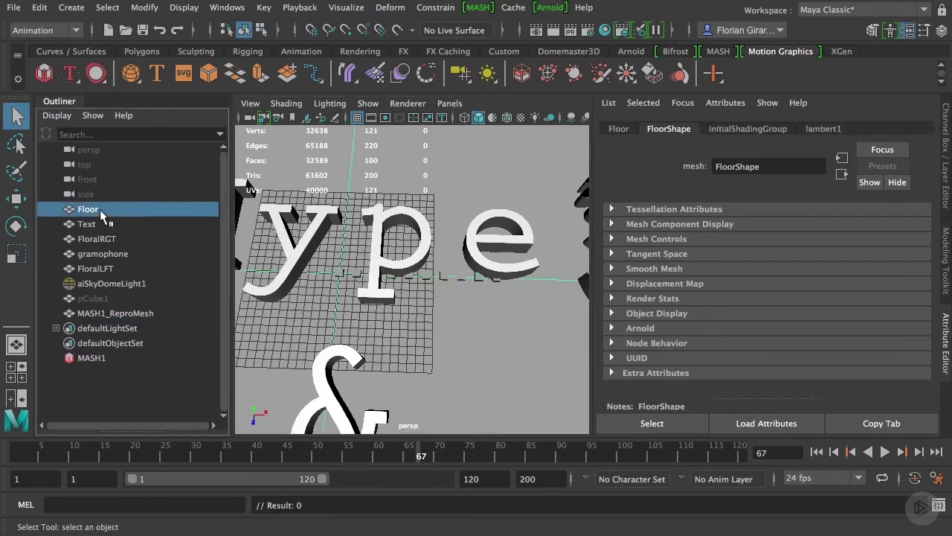
shift+click(108, 268)
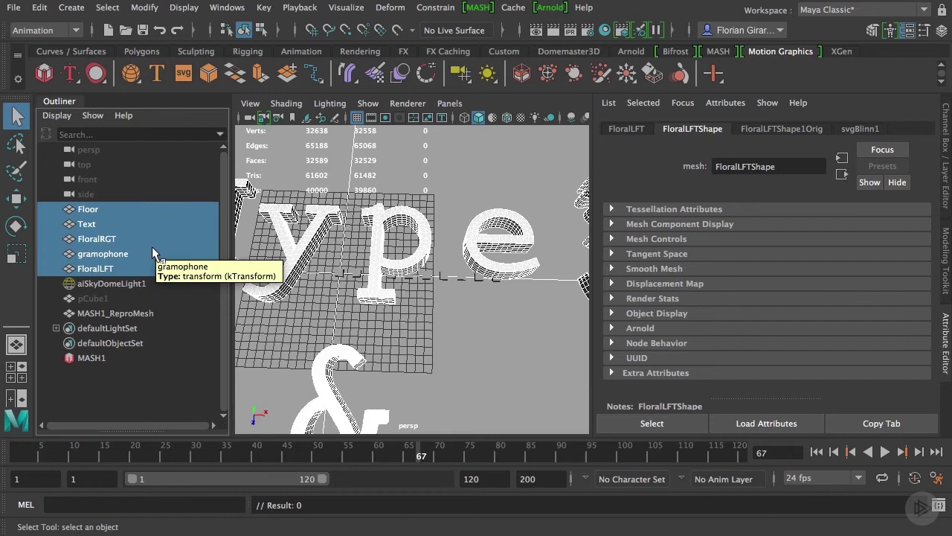
key(ctrl+h)
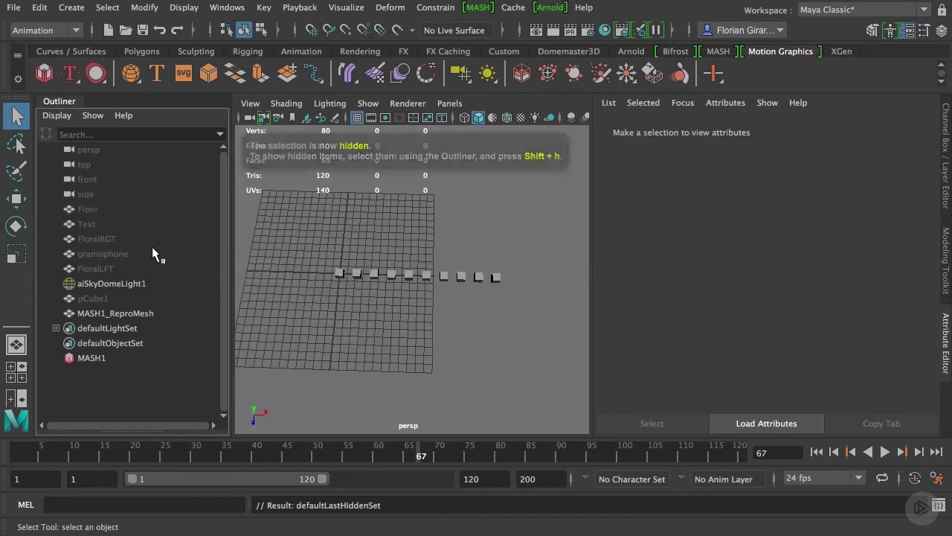
- Examine the row of cube copies, then MASH1's available nodes and utilities and its Distribute and Repro settings
mouse_move(326, 295)
alt+mouse_down()
mouse_move(348, 298)
mouse_move(331, 285)
alt+mouse_up()
click(329, 290)
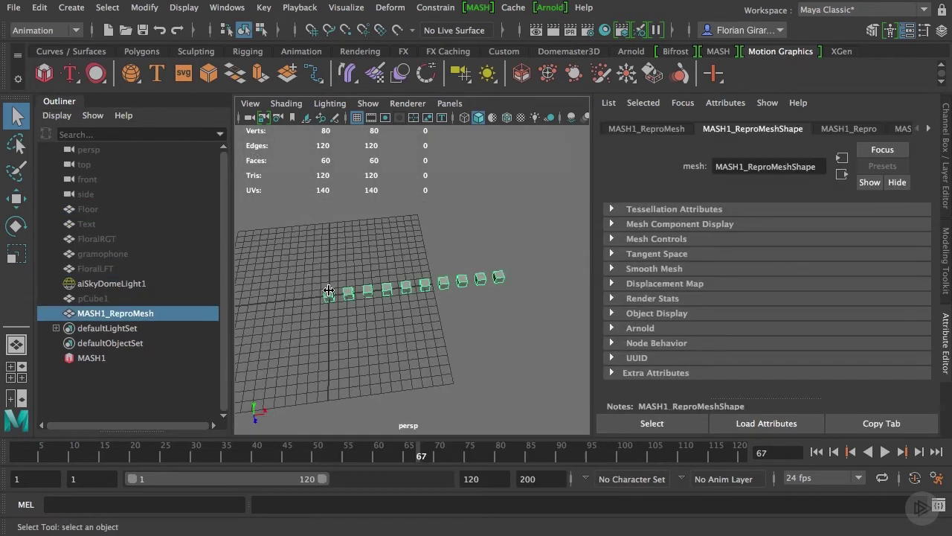
mouse_move(357, 355)
alt+mouse_down()
mouse_move(348, 358)
mouse_move(366, 340)
mouse_move(362, 369)
mouse_move(355, 278)
mouse_move(348, 354)
alt+mouse_up()
click(98, 358)
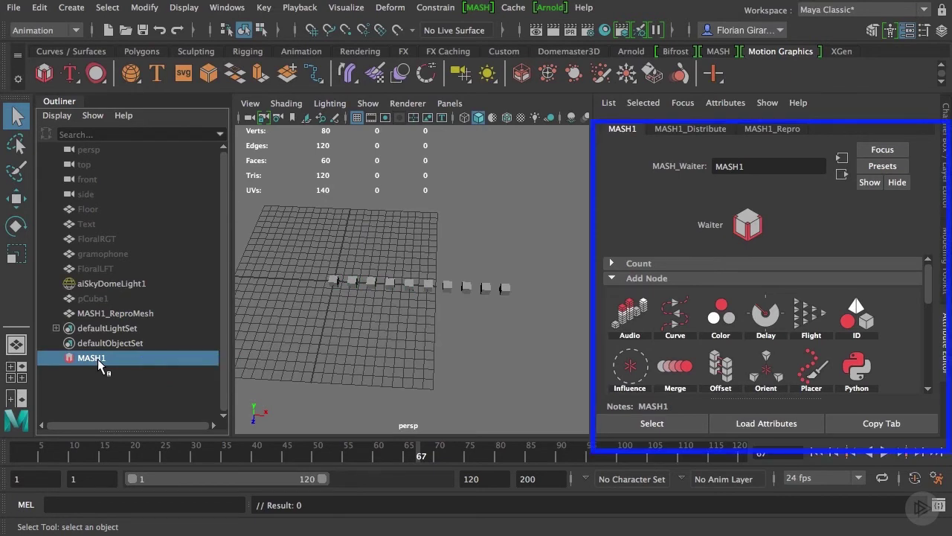
scroll(648, 319, down, 5)
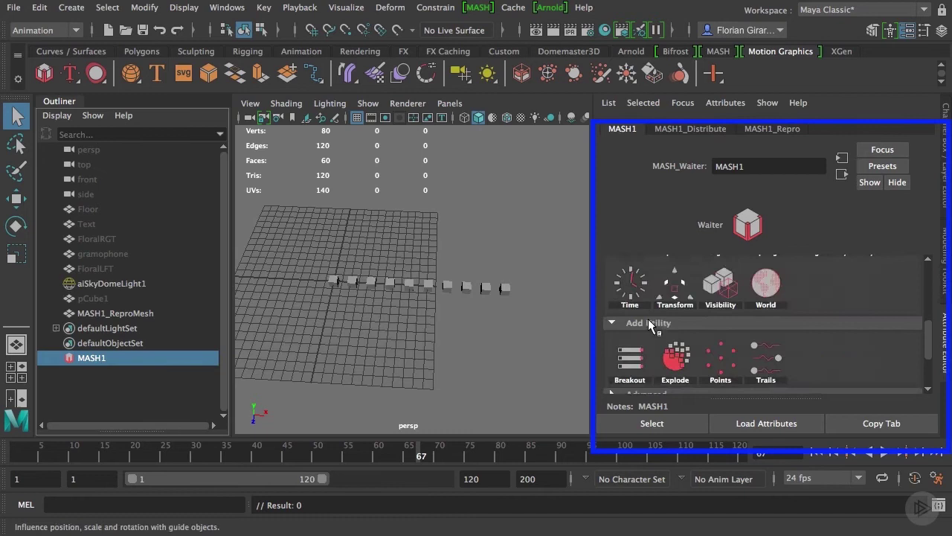
scroll(648, 319, up, 5)
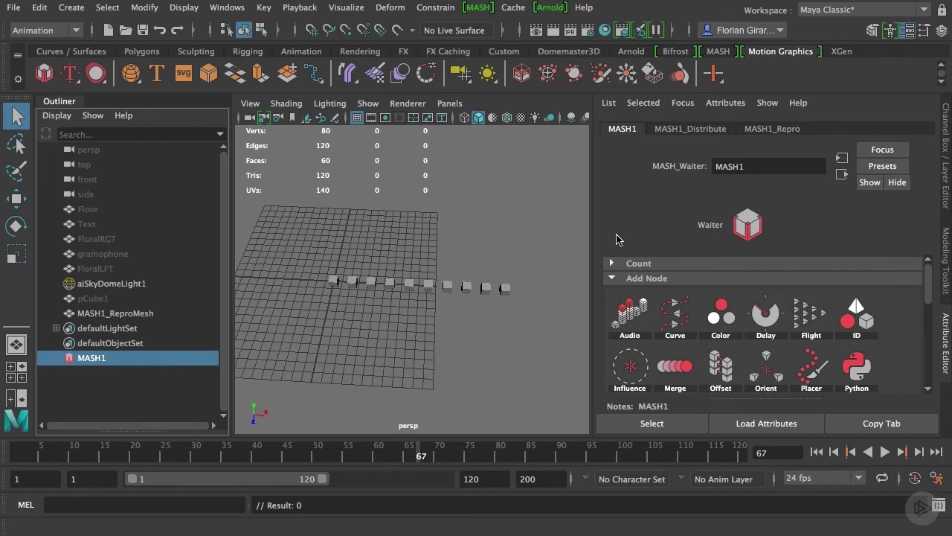
click(684, 130)
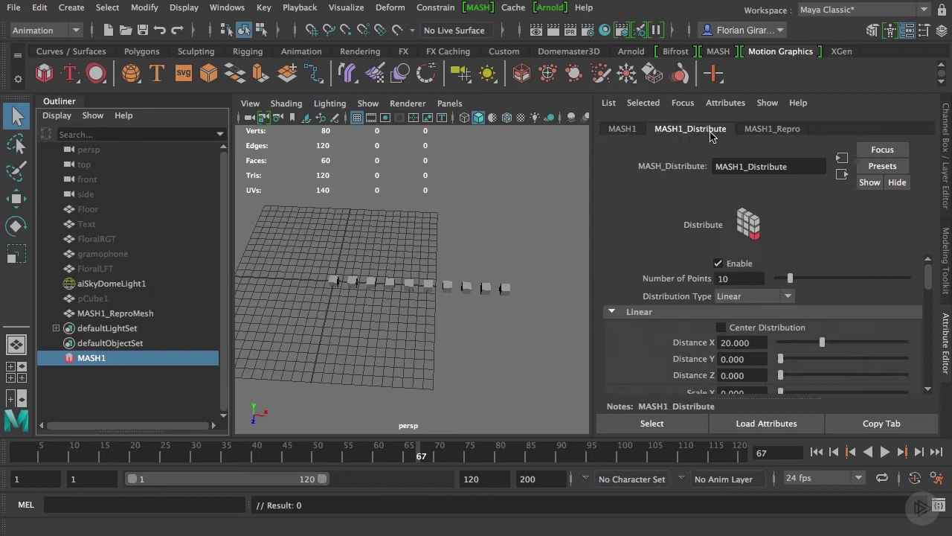
click(763, 131)
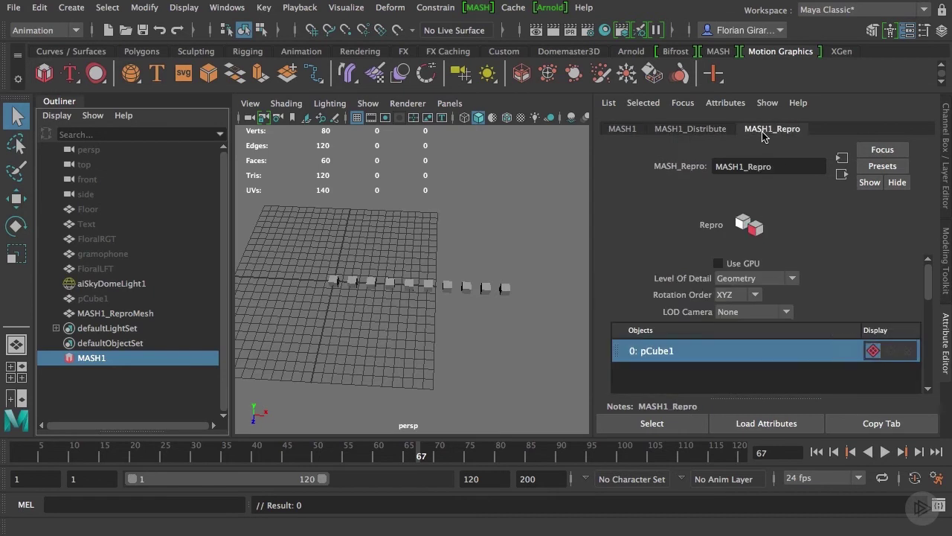
- Set MASH1_Distribute to 13 points, linear Distance Y to about 15.09 and Scale Y to about 2.93, and increase Rotate X
click(708, 131)
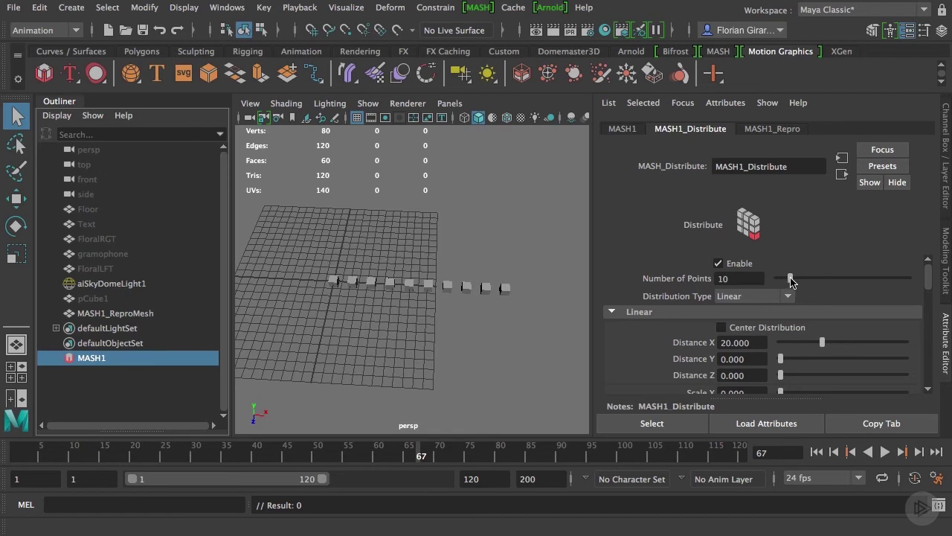
drag(791, 281, 812, 270)
scroll(793, 280, down, 4)
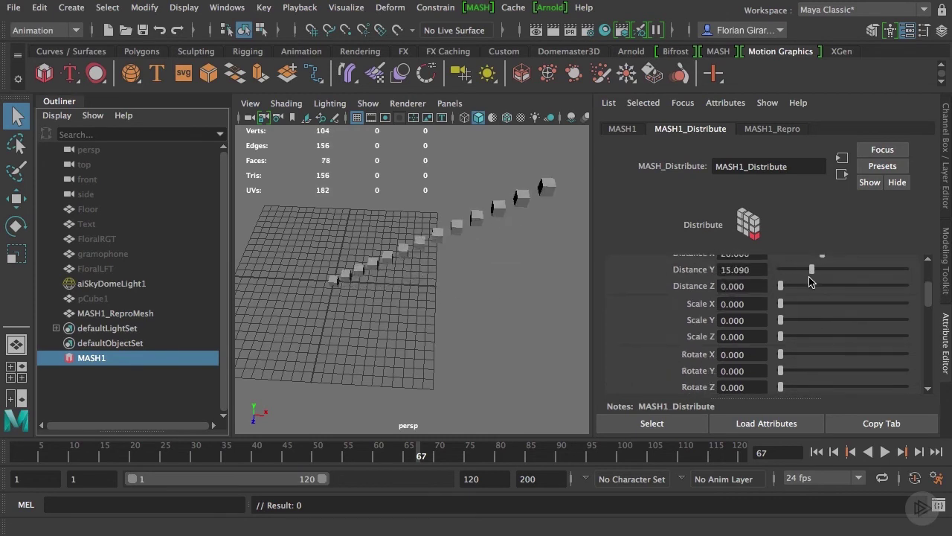
drag(782, 320, 815, 326)
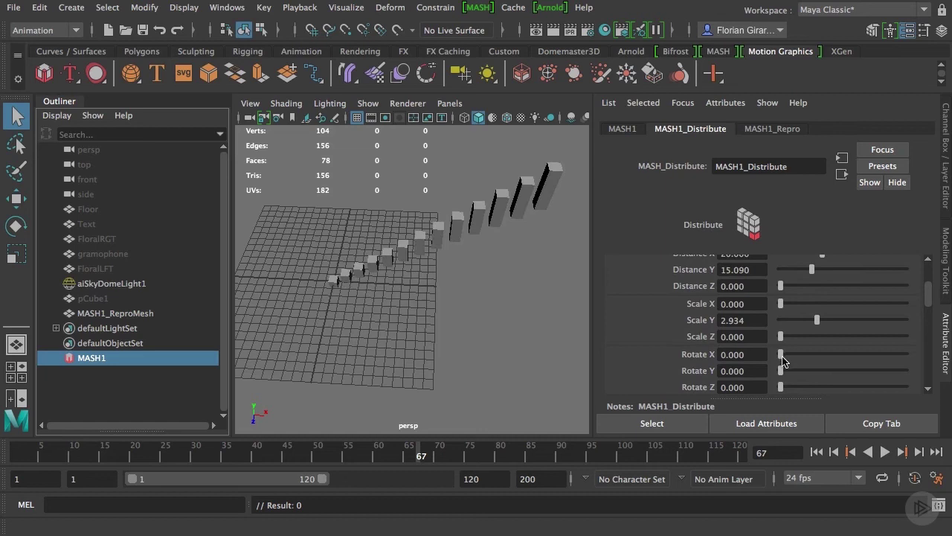
drag(781, 355, 810, 350)
scroll(810, 350, up, 4)
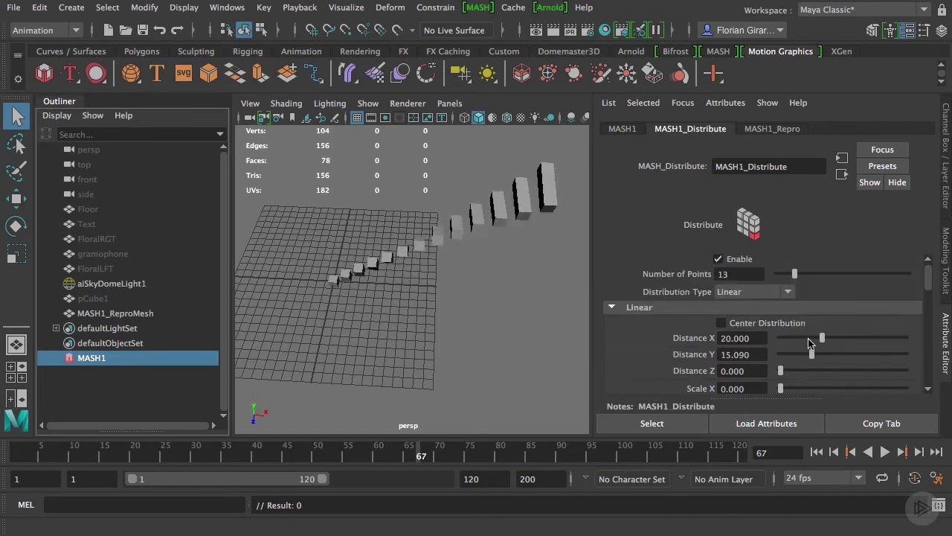
- Change the Distribution Type to Radial and collapse the Linear settings
click(738, 300)
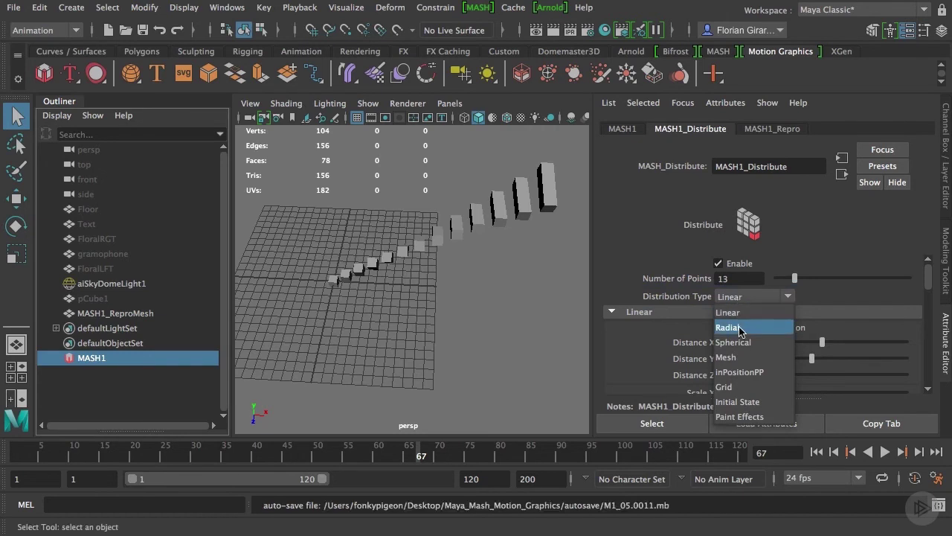
click(741, 328)
alt+drag(348, 297, 393, 287)
scroll(393, 287, up, 3)
scroll(632, 344, down, 1)
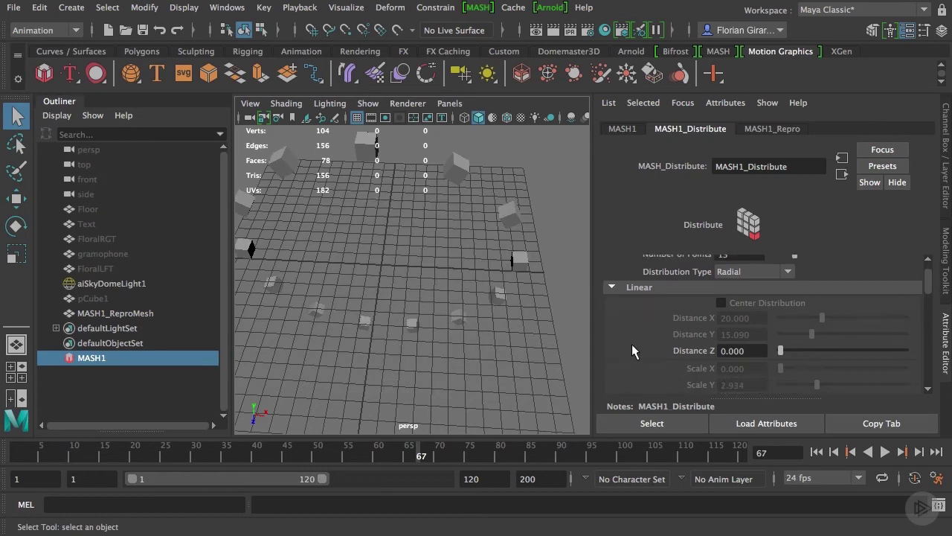
click(611, 288)
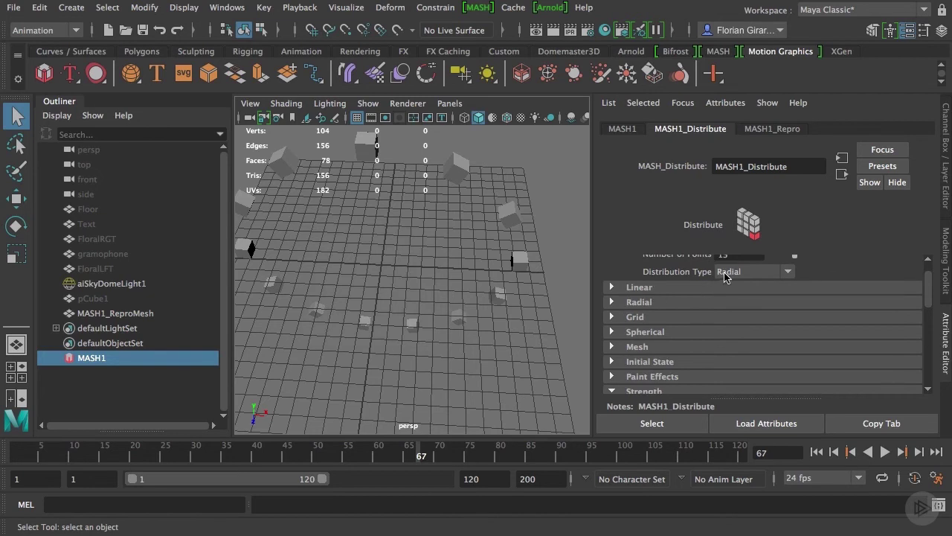
click(725, 273)
click(625, 279)
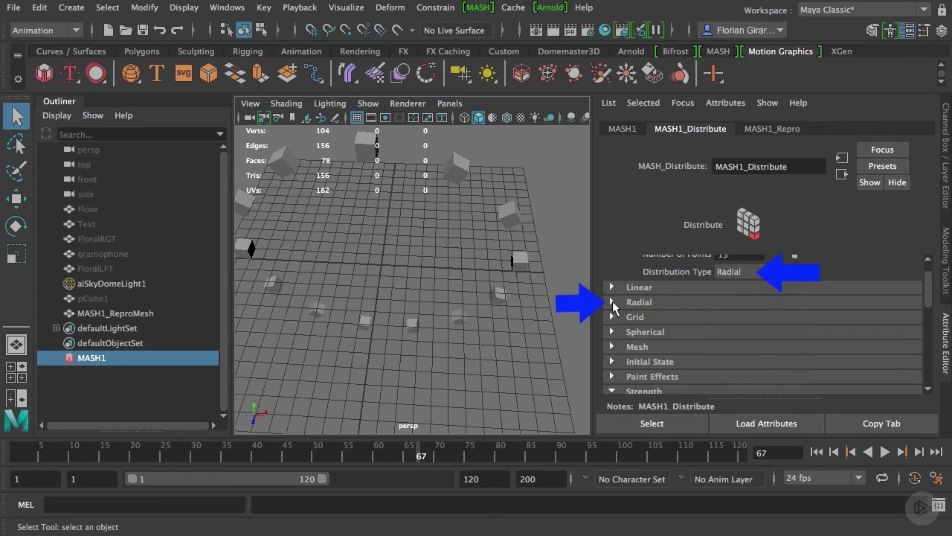
- Set the radial distribution's Radius to about 6.83, Angle to about 222 and Z Offset to about 10.06
click(612, 302)
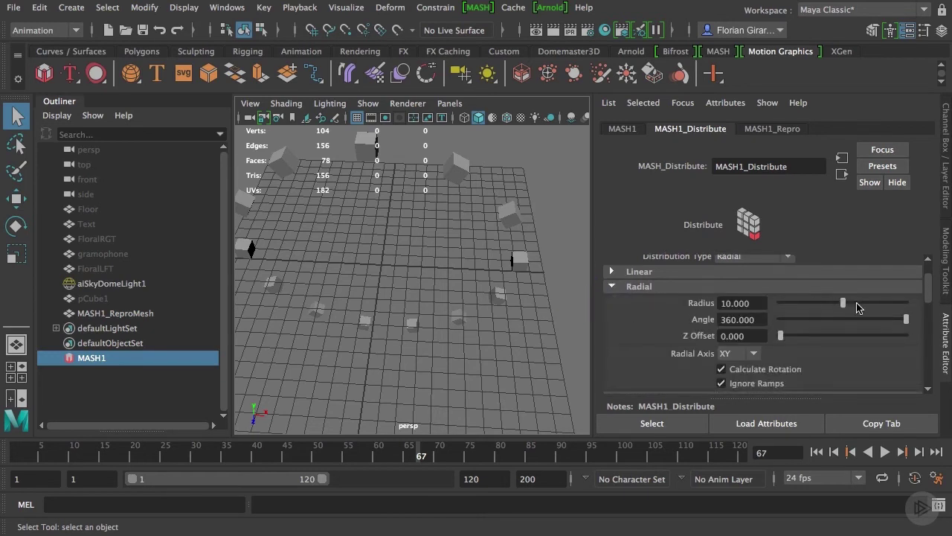
drag(844, 305, 823, 304)
drag(903, 320, 882, 320)
drag(781, 336, 801, 336)
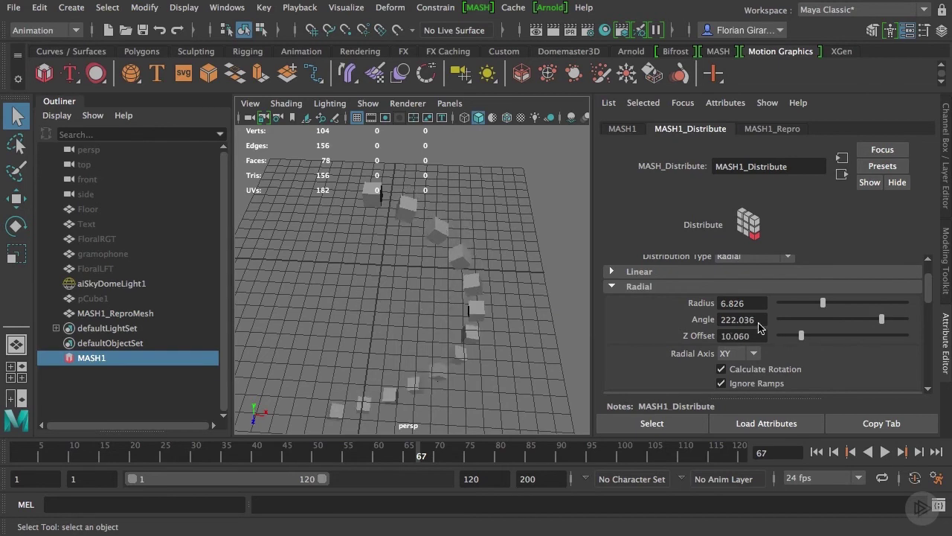
- Change the Distribution Type to Mesh, collapse the Radial settings and expand the Mesh settings
scroll(702, 319, up, 1)
click(732, 286)
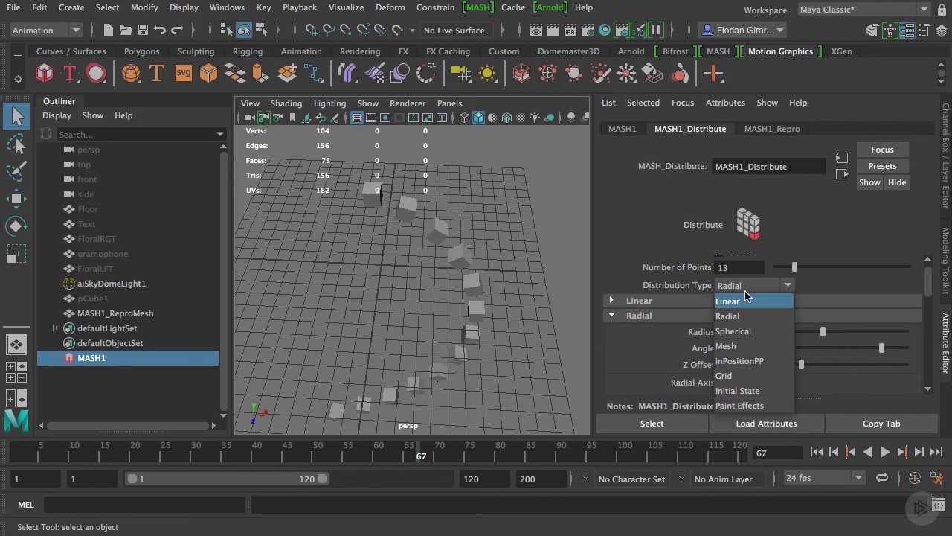
click(735, 347)
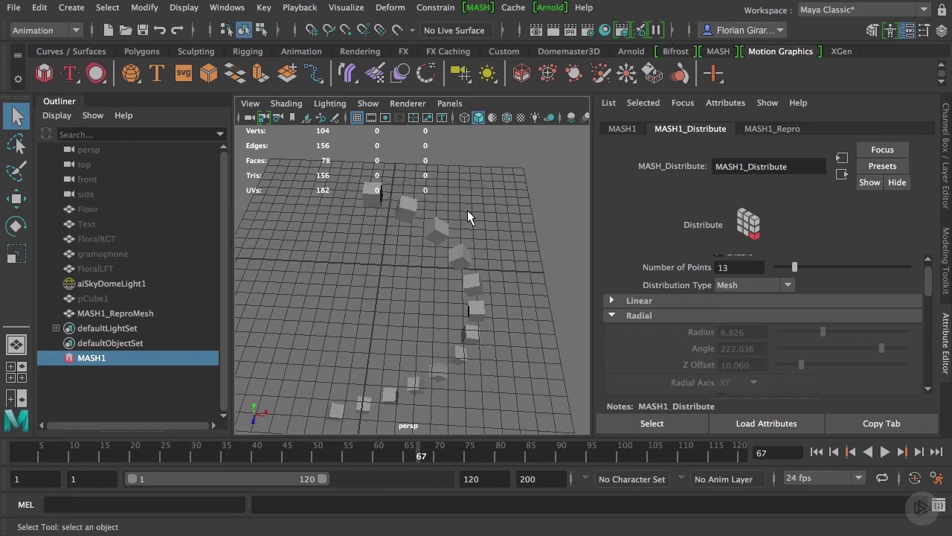
click(611, 316)
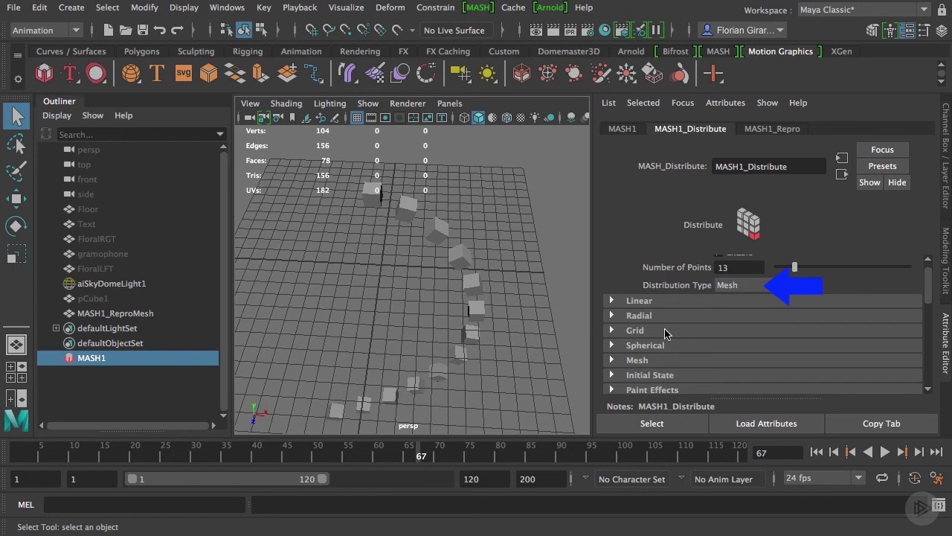
scroll(664, 333, down, 2)
click(612, 332)
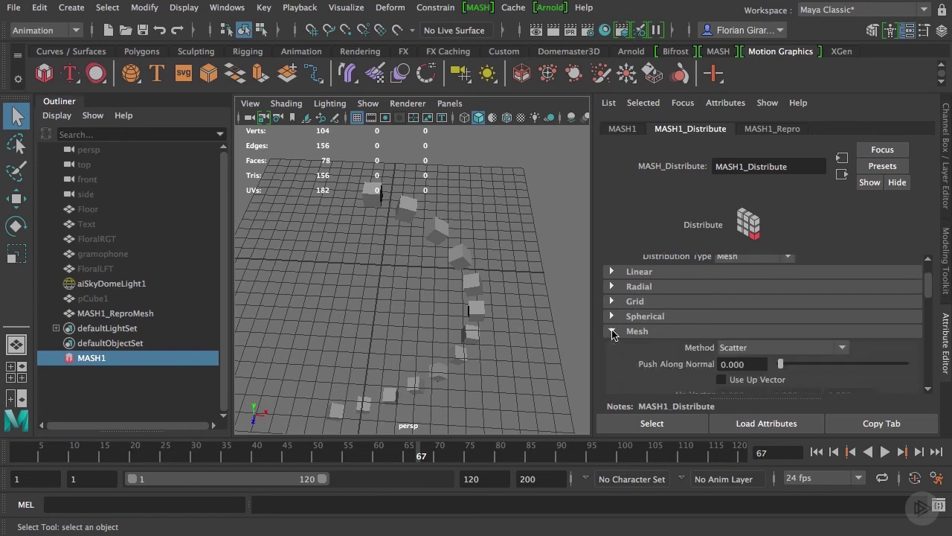
- Connect the Text object as the Input Mesh of MASH1_Distribute
scroll(613, 332, down, 3)
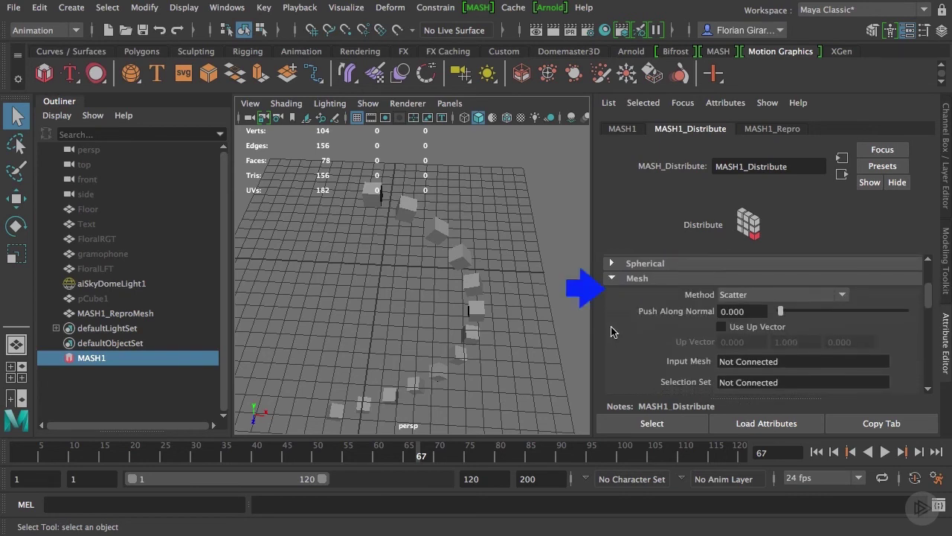
scroll(612, 332, down, 1)
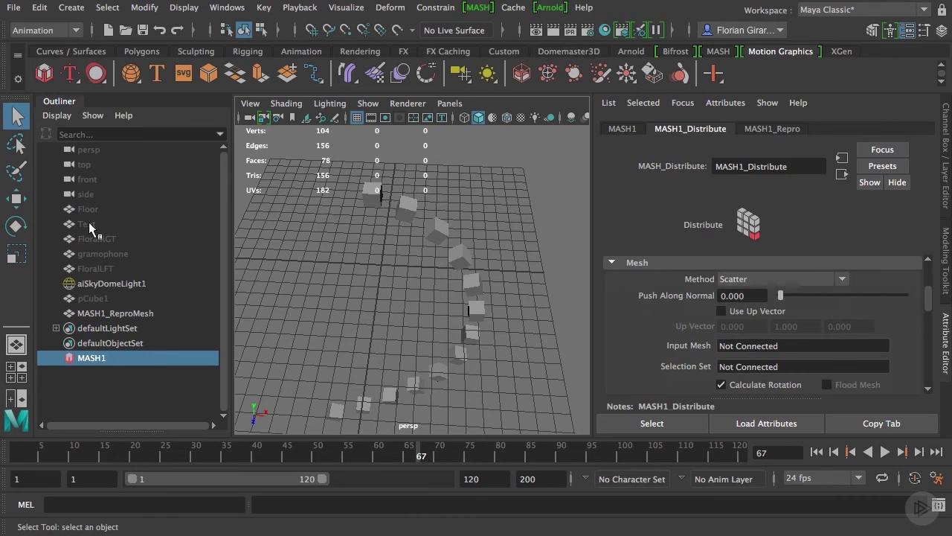
middle_drag(89, 223, 741, 346)
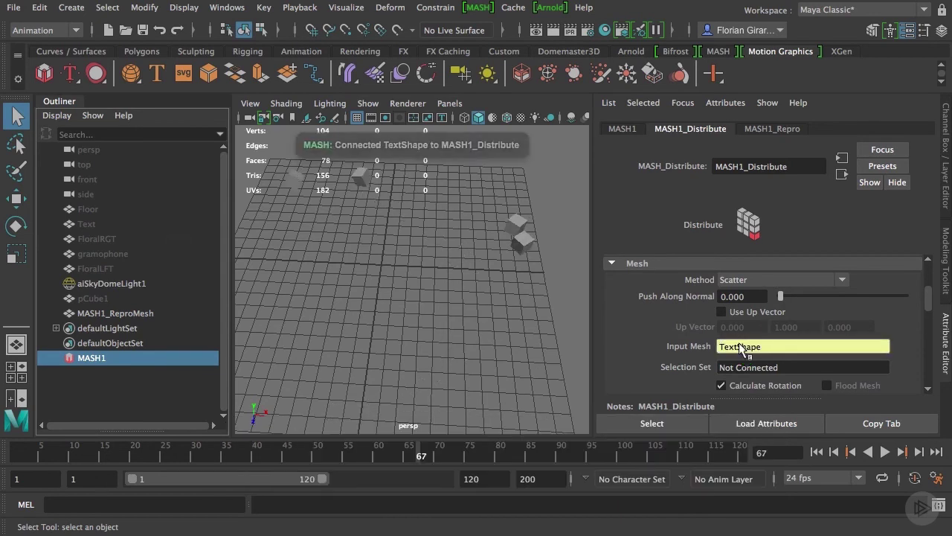
- Unhide the Text object in the scene
click(85, 224)
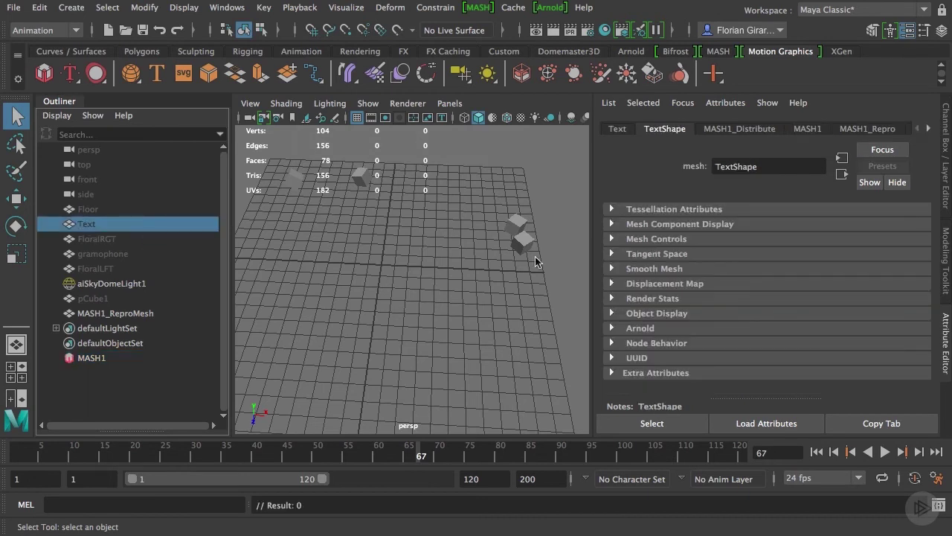
click(90, 357)
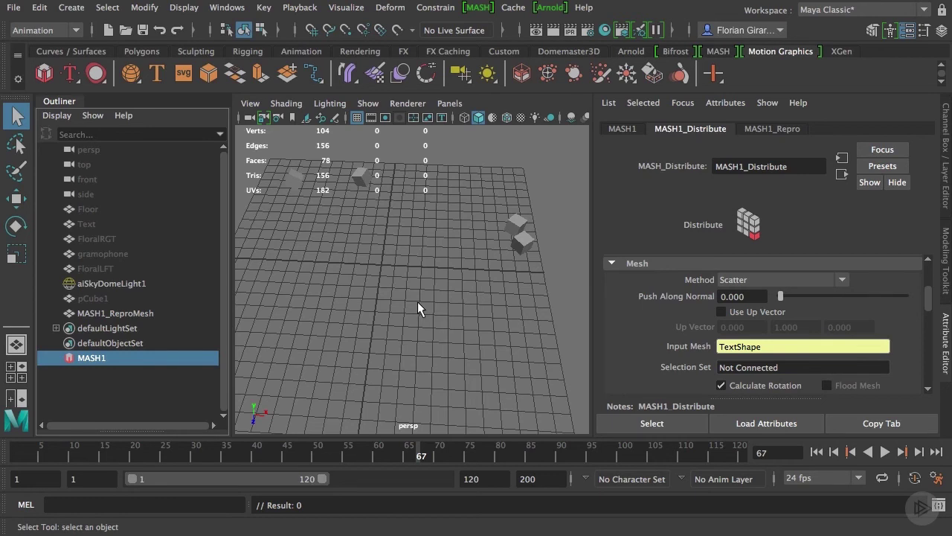
scroll(418, 301, down, 6)
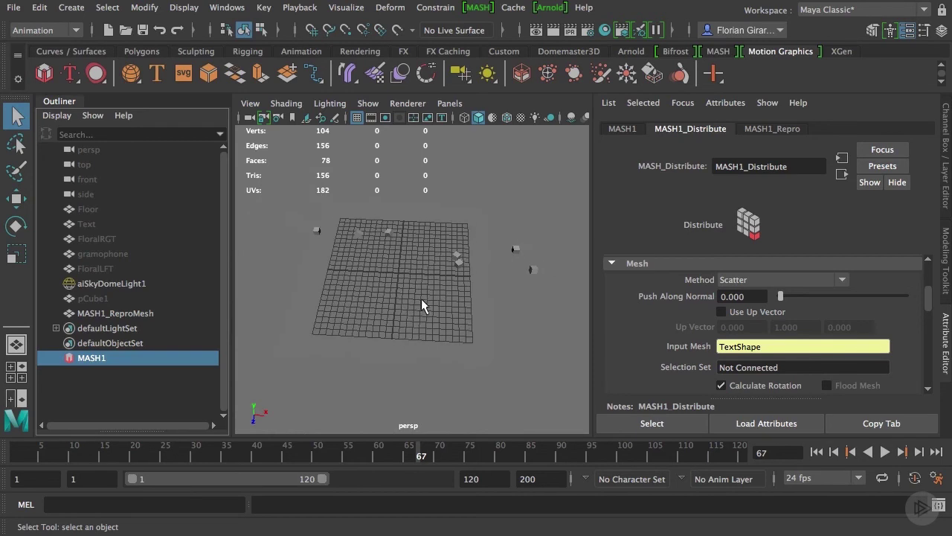
alt+drag(458, 297, 459, 330)
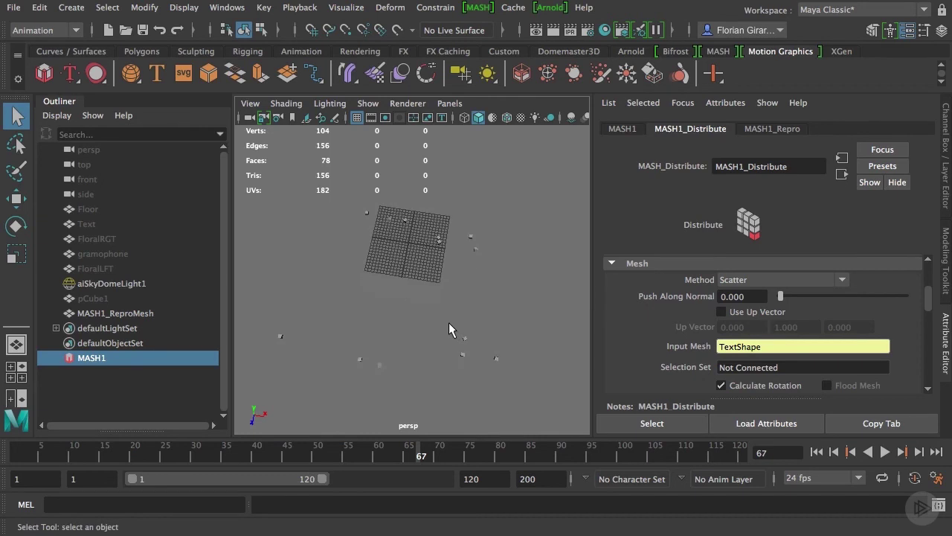
click(100, 223)
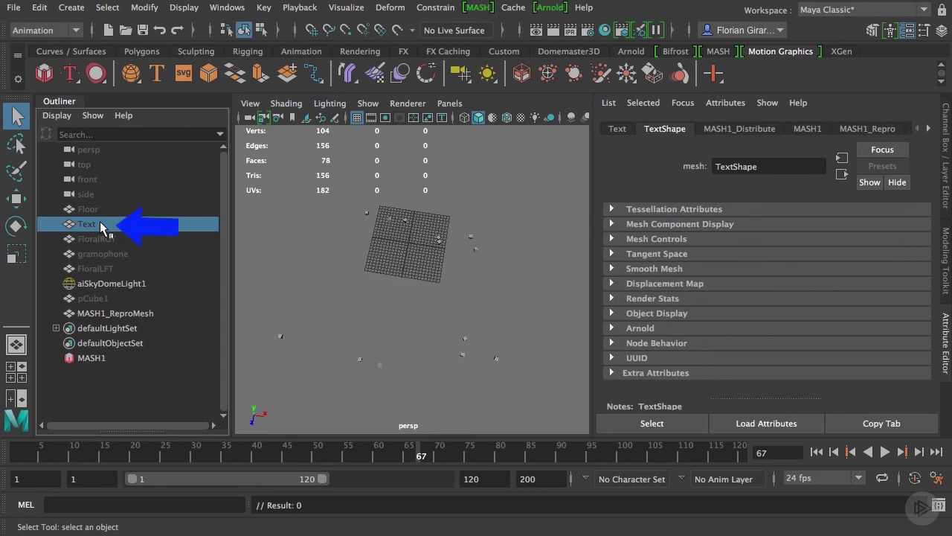
key(shift+h)
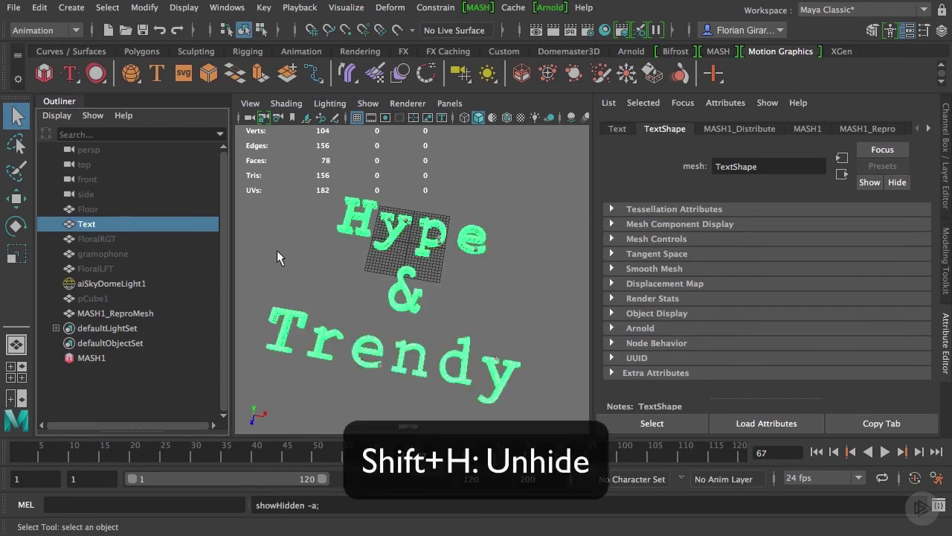
- Select MASH1_ReproMesh and examine how its cubes are scattered over the text letters
click(346, 282)
alt+right_drag(347, 284, 383, 303)
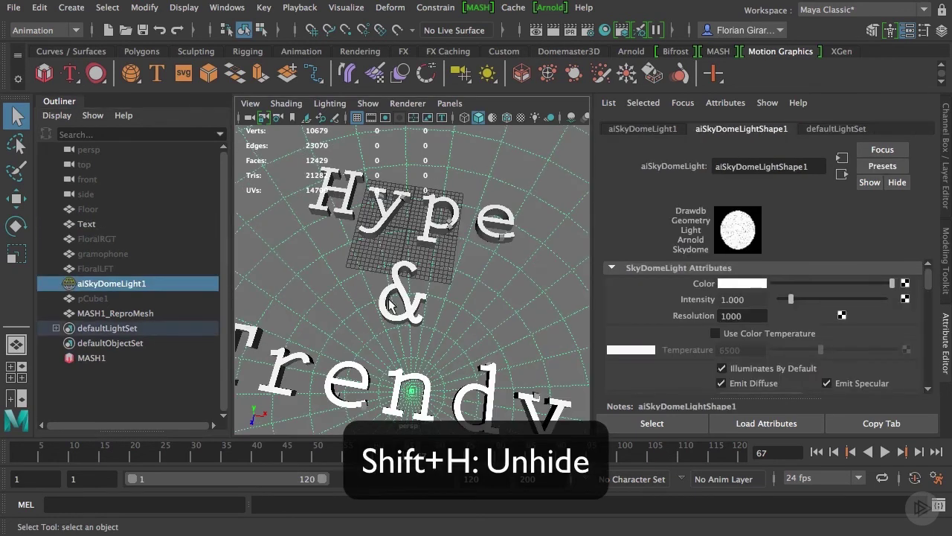
click(382, 309)
alt+drag(382, 309, 416, 255)
click(134, 312)
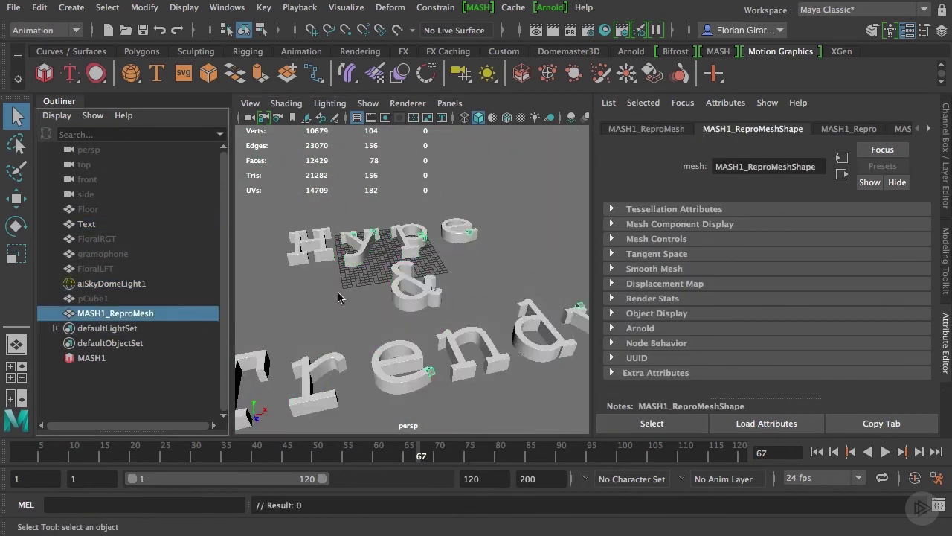
mouse_move(427, 322)
alt+mouse_down()
mouse_move(394, 316)
mouse_move(368, 292)
mouse_move(495, 323)
mouse_move(481, 310)
mouse_move(432, 332)
alt+mouse_up()
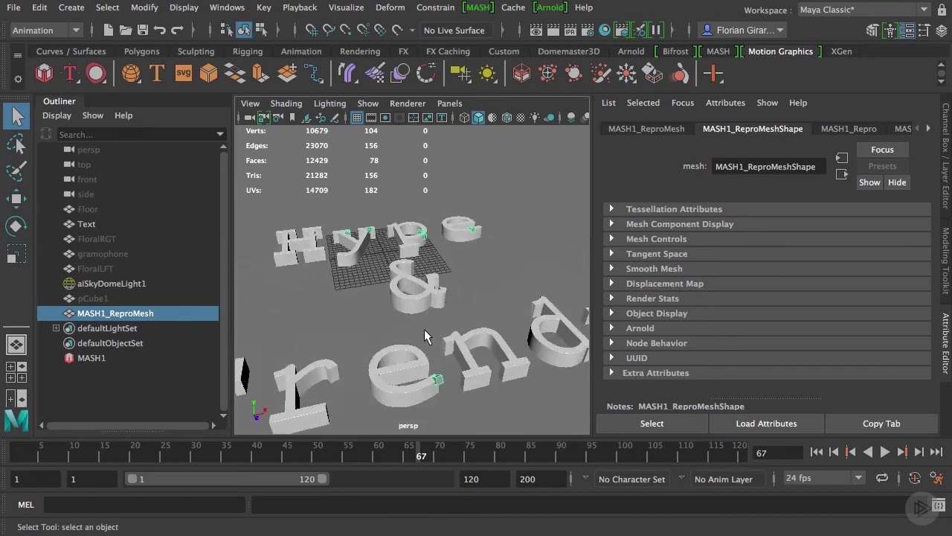
- Increase the Number of Points of MASH1_Distribute to 100
click(83, 357)
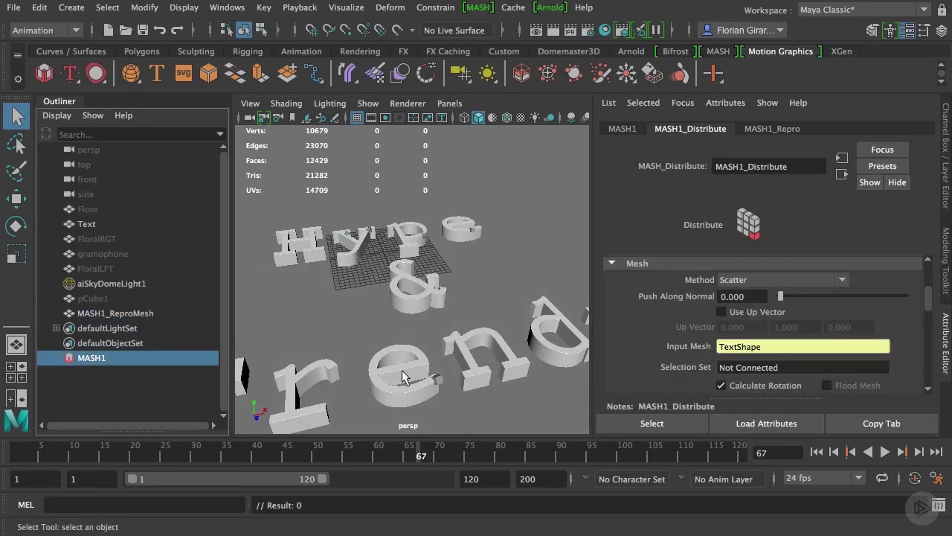
scroll(645, 343, up, 5)
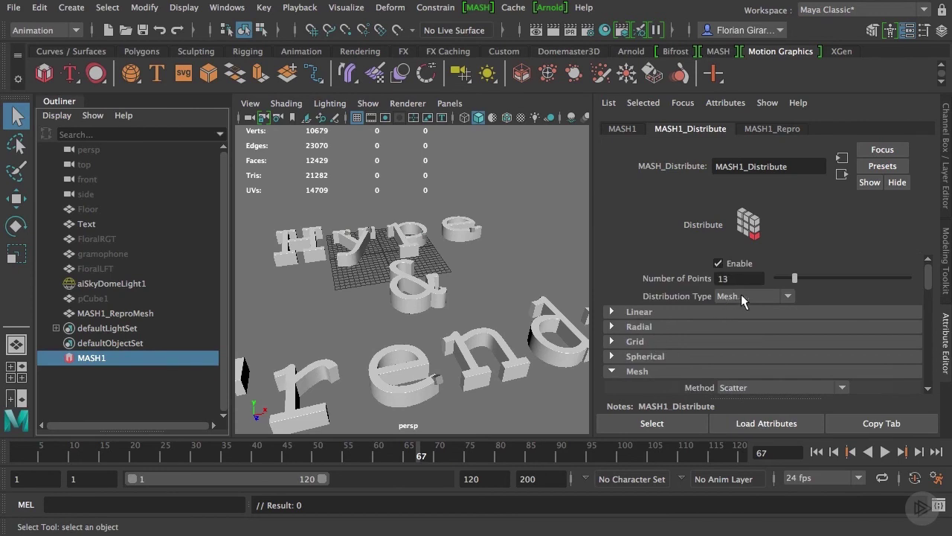
drag(794, 281, 918, 289)
scroll(463, 316, up, 3)
mouse_move(458, 318)
alt+mouse_down()
mouse_move(365, 303)
mouse_move(372, 283)
mouse_move(446, 320)
alt+mouse_up()
- Change the mesh distribution Method to Vertex and inspect the cubes on the text from another angle
scroll(398, 302, down, 3)
scroll(632, 357, down, 5)
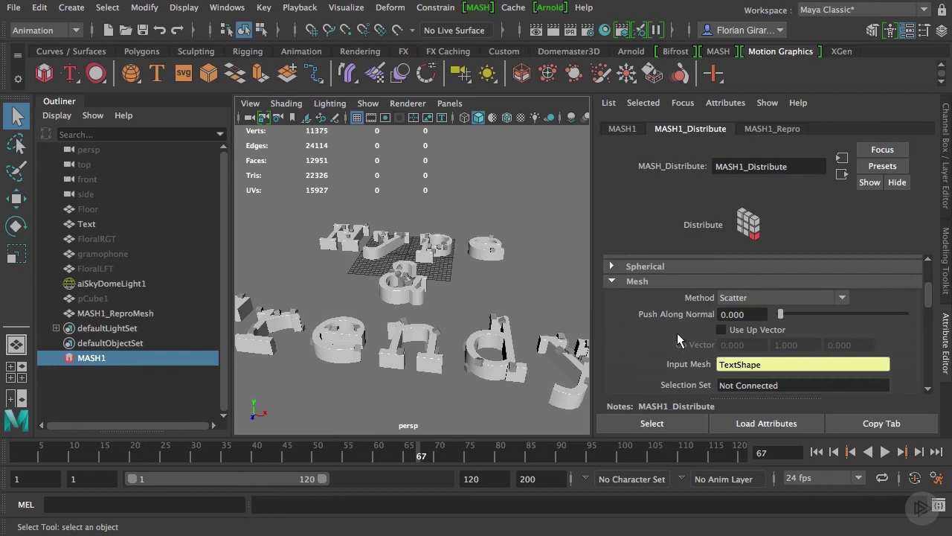
click(741, 298)
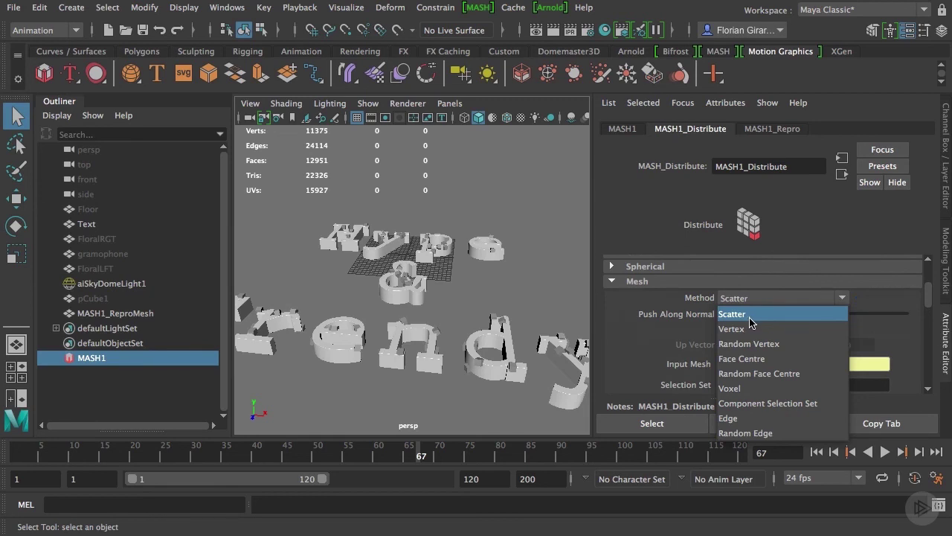
click(750, 326)
click(748, 300)
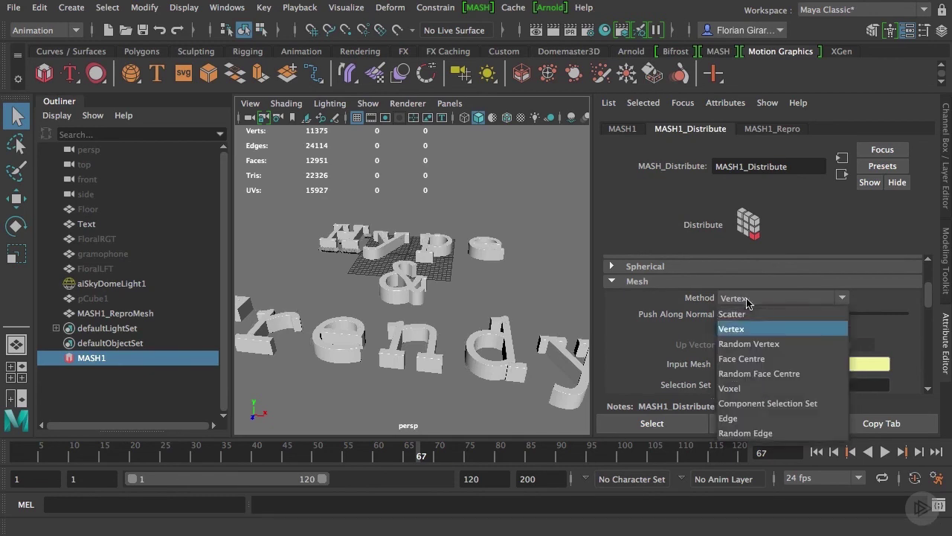
click(749, 326)
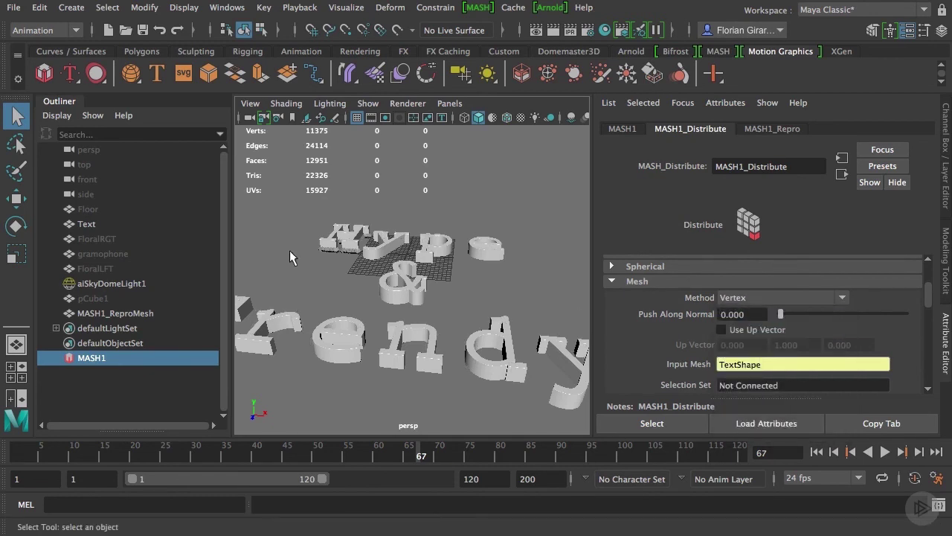
alt+drag(289, 250, 390, 322)
scroll(376, 386, up, 5)
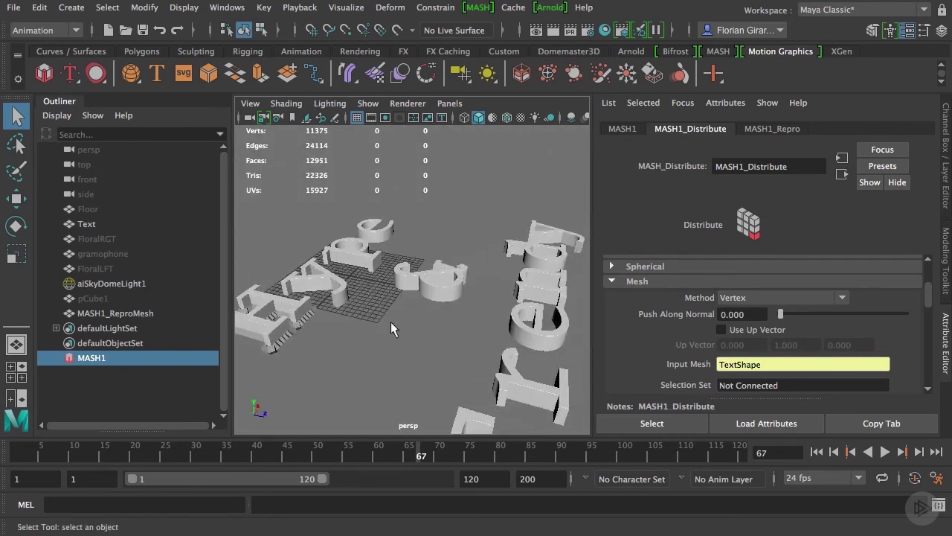
- Switch the mesh distribution Method to Voxel and inspect the cubes around the letters
click(732, 297)
click(791, 386)
alt+drag(395, 372, 382, 340)
scroll(382, 340, up, 3)
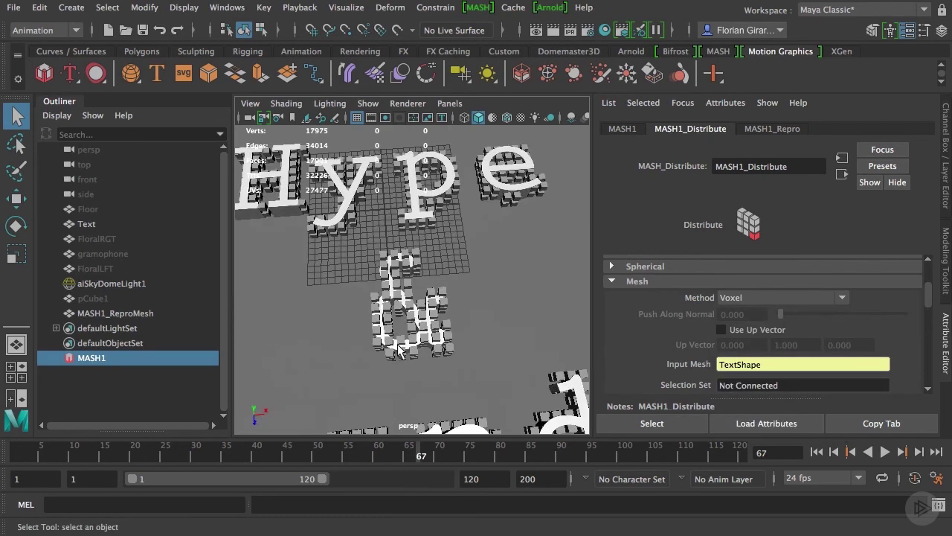
scroll(629, 363, down, 3)
scroll(629, 361, up, 3)
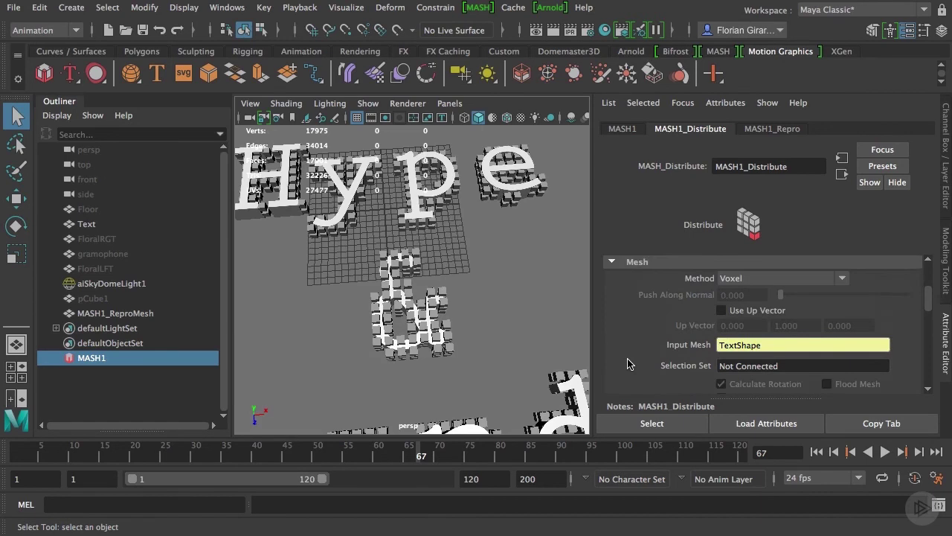
- Set the mesh distribution Method to Face Centre
click(744, 303)
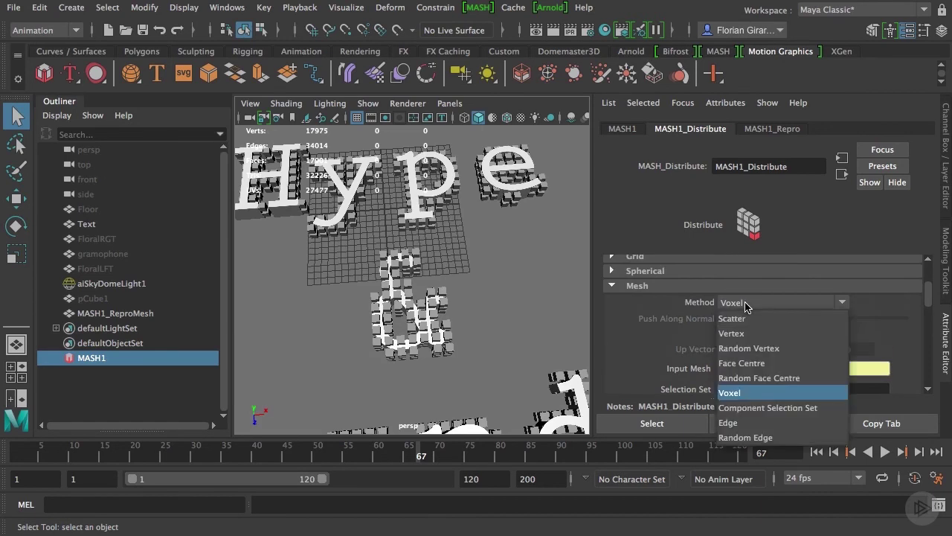
click(752, 364)
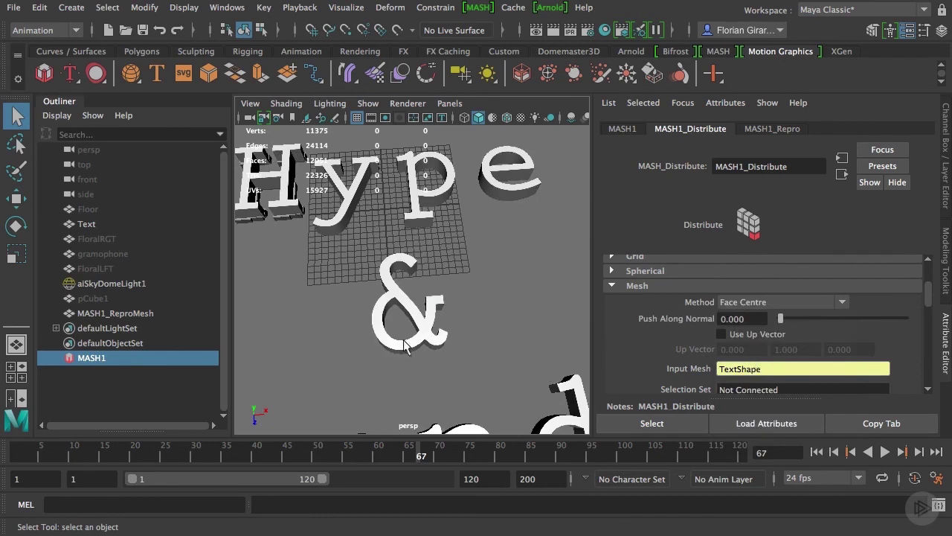
alt+drag(358, 253, 707, 250)
- Set the Number of Points to 1000, then raise it to the slider's maximum
scroll(728, 286, up, 3)
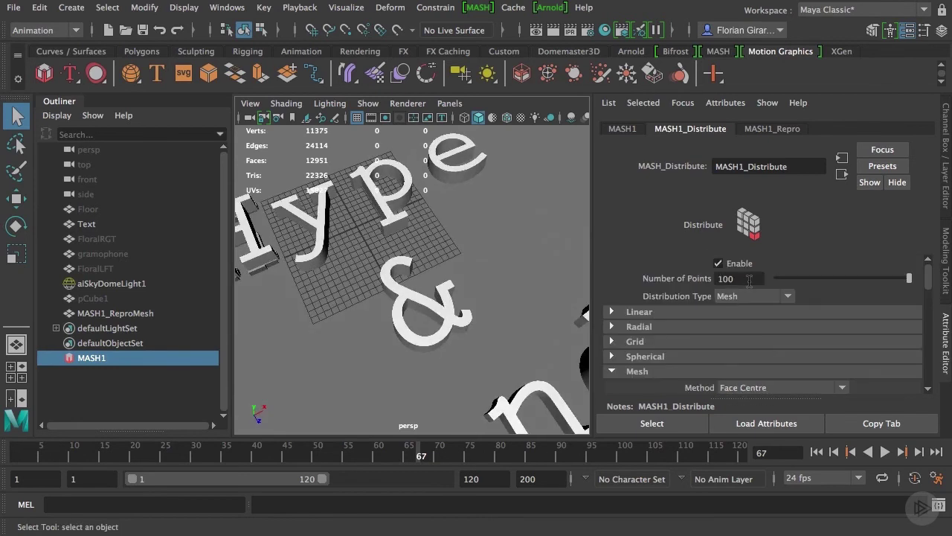
drag(750, 280, 699, 274)
text(1)
key(Return)
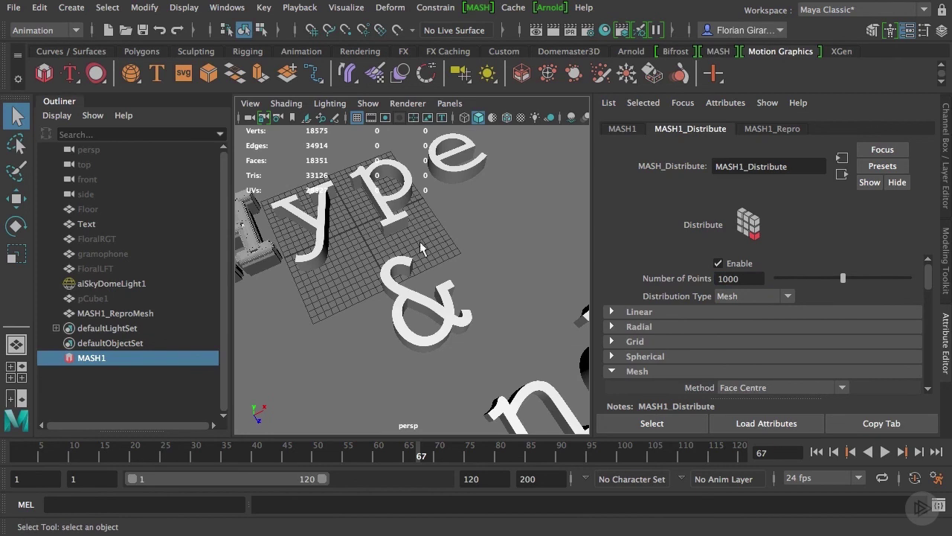
alt+drag(424, 250, 366, 262)
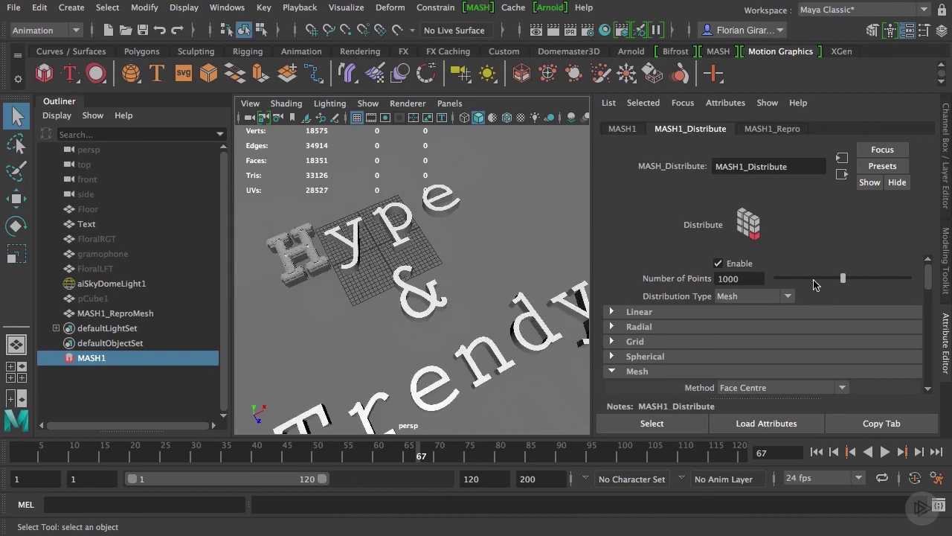
drag(845, 278, 926, 283)
- Enable Flood Mesh for the mesh distribution and select MASH1_ReproMesh to check its coverage of the text
scroll(768, 323, down, 1)
scroll(769, 324, down, 3)
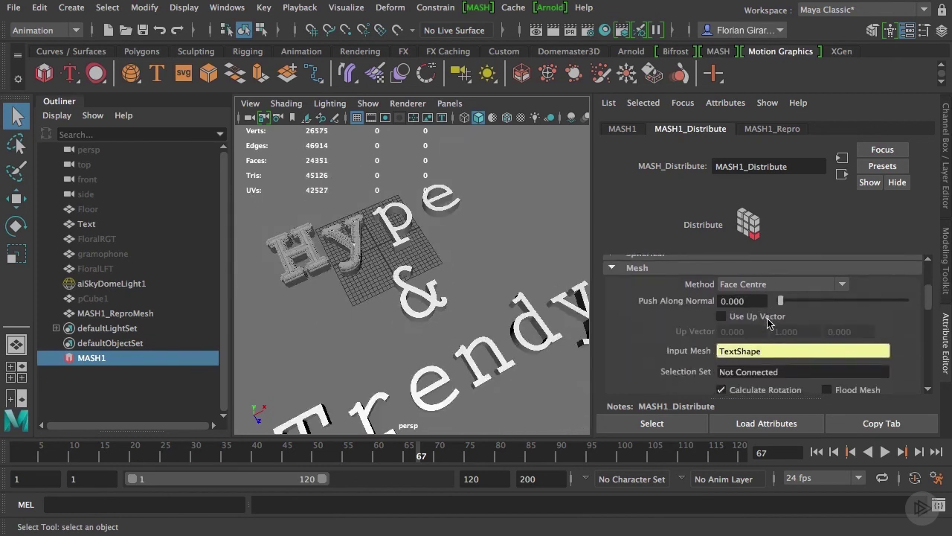
click(826, 356)
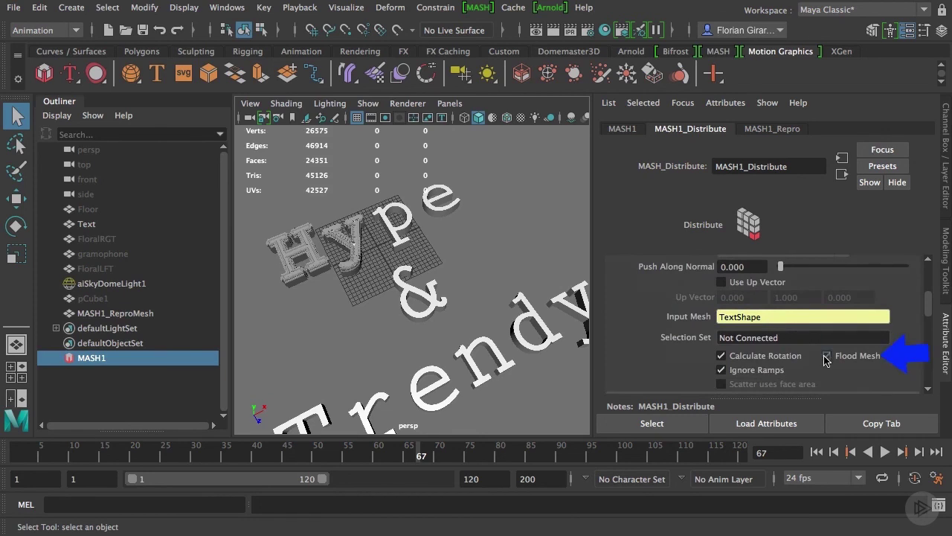
alt+drag(460, 323, 363, 264)
scroll(443, 314, up, 5)
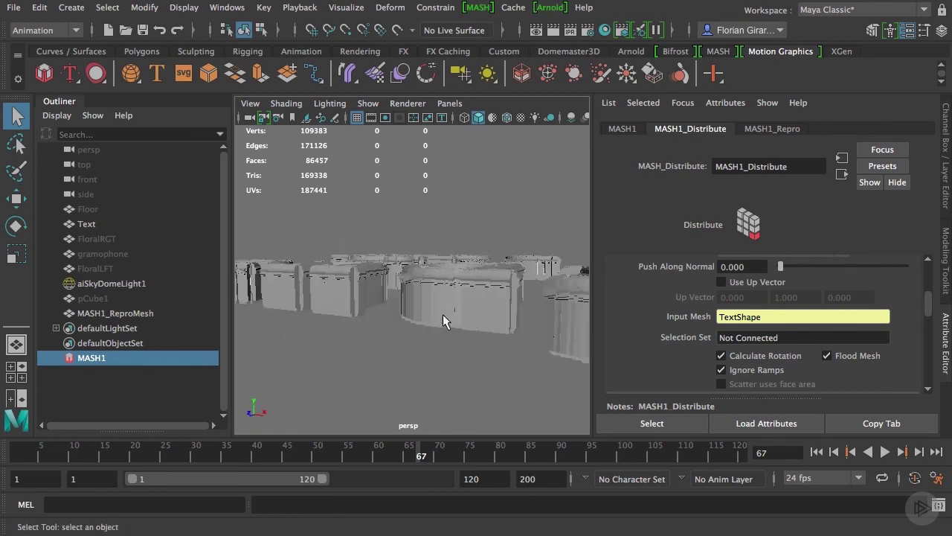
alt+drag(439, 302, 447, 347)
click(455, 361)
scroll(467, 393, down, 4)
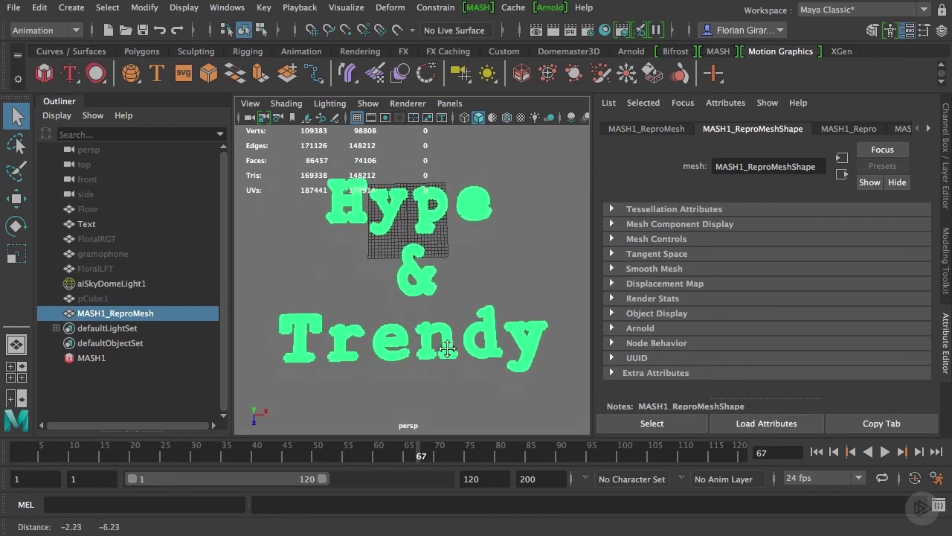